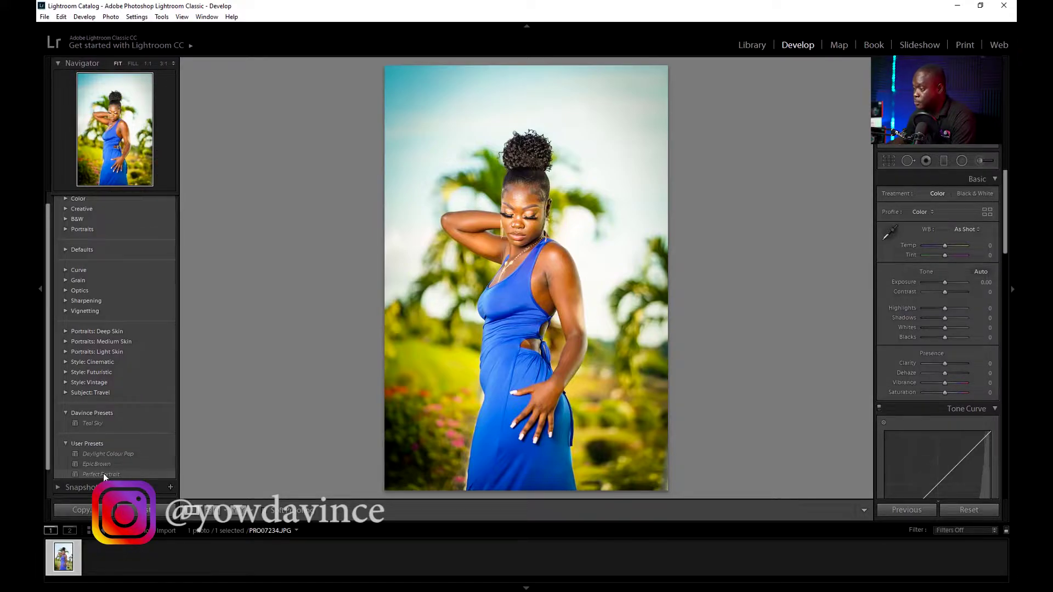
Apply the Perfect Portrait user preset to the photo and fine-tune it with Temp −10, Exposure −0.24 and Highlights −10.
left_click(104, 474)
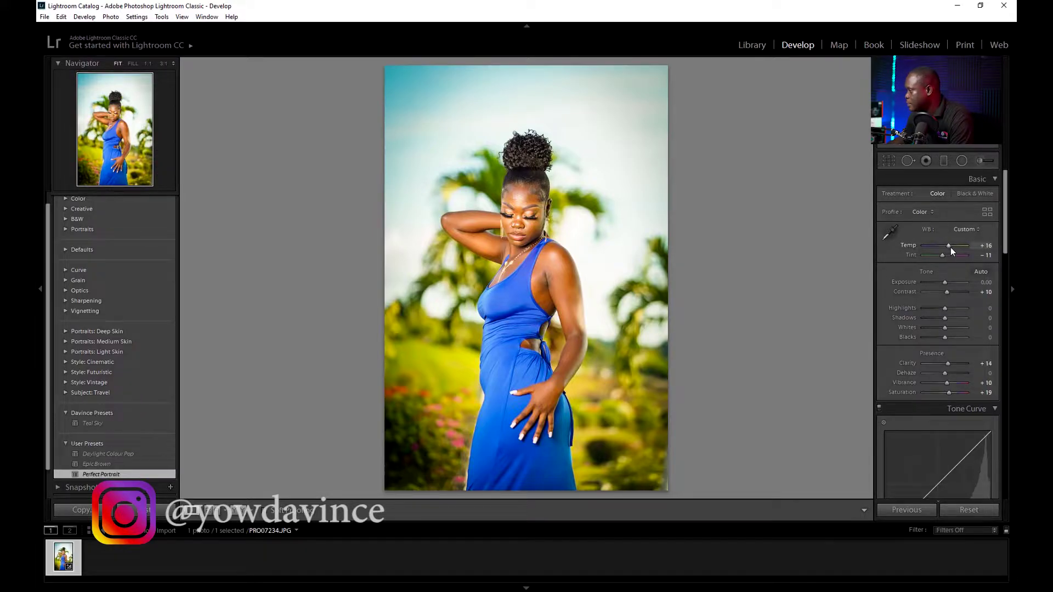
left_click_drag(952, 250, 942, 250)
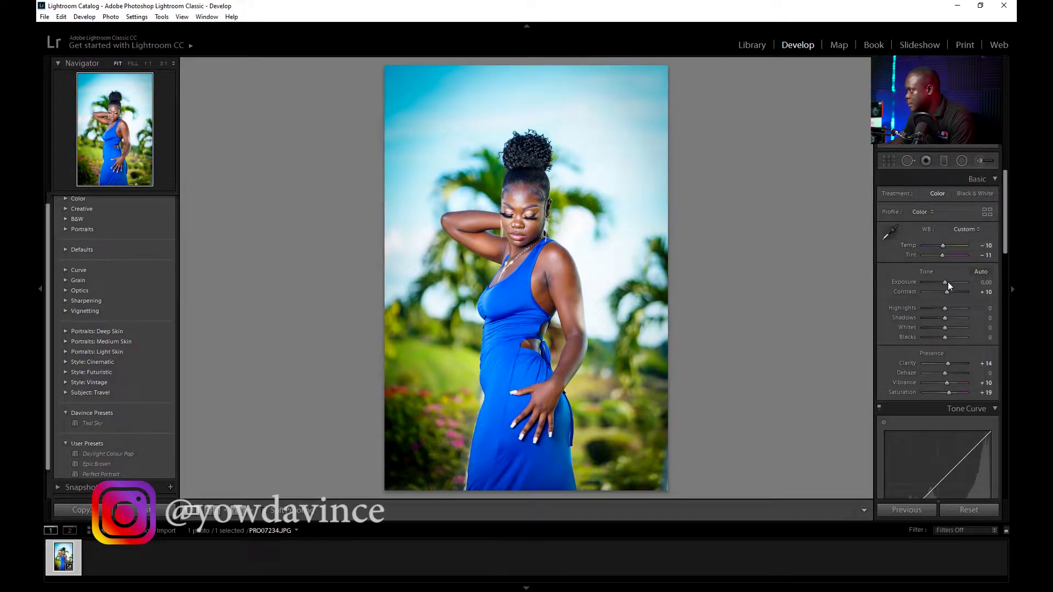
left_click_drag(944, 282, 944, 284)
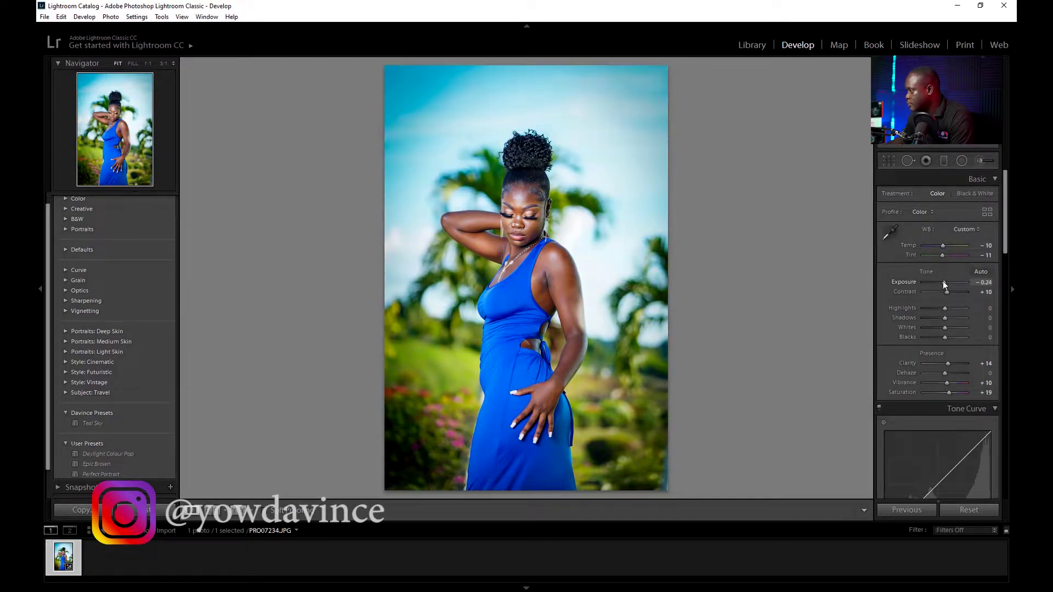
left_click(520, 208)
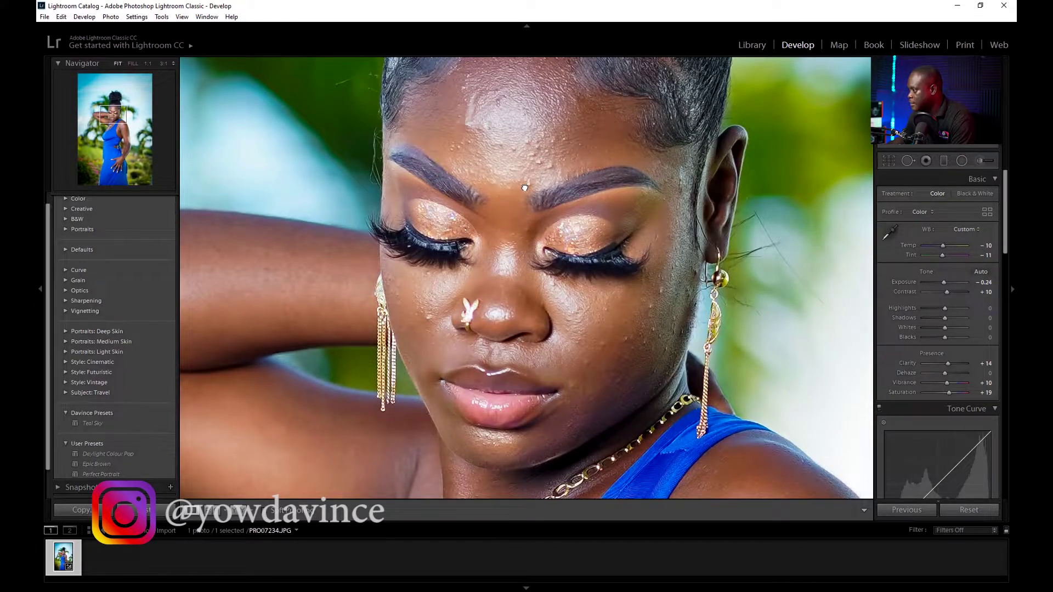
left_click(525, 188)
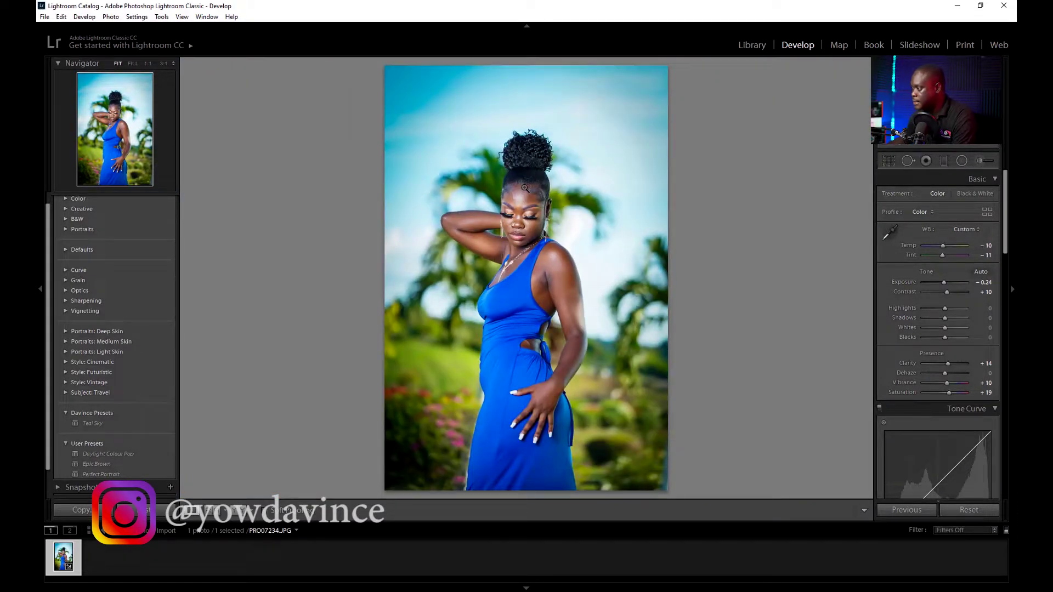
left_click_drag(944, 308, 942, 312)
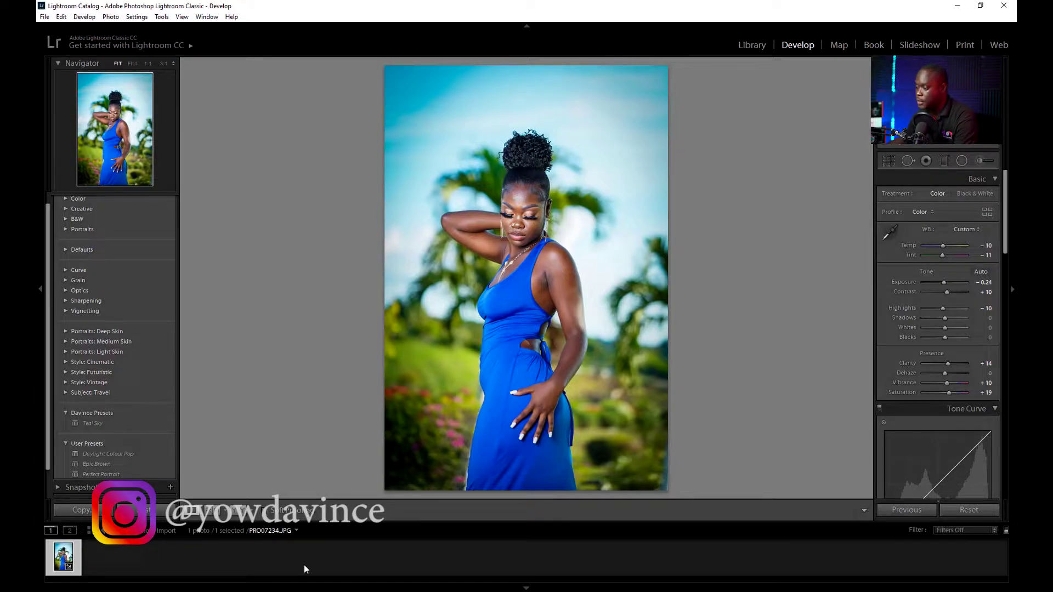
Send the photo to Adobe Photoshop CS6 as a copy with Lightroom adjustments.
right_click(63, 557)
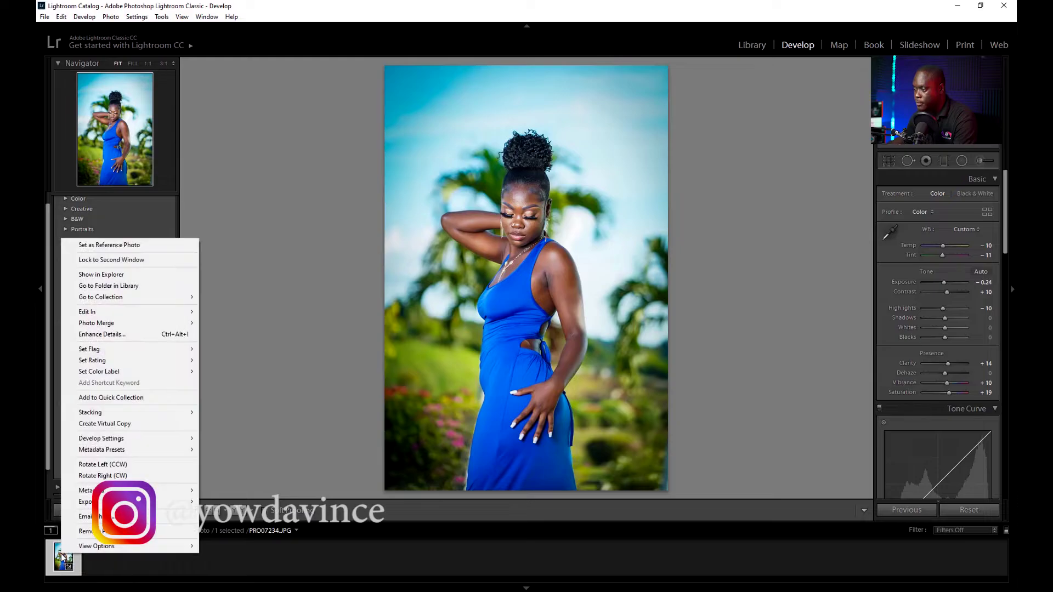
mouse_move(138, 315)
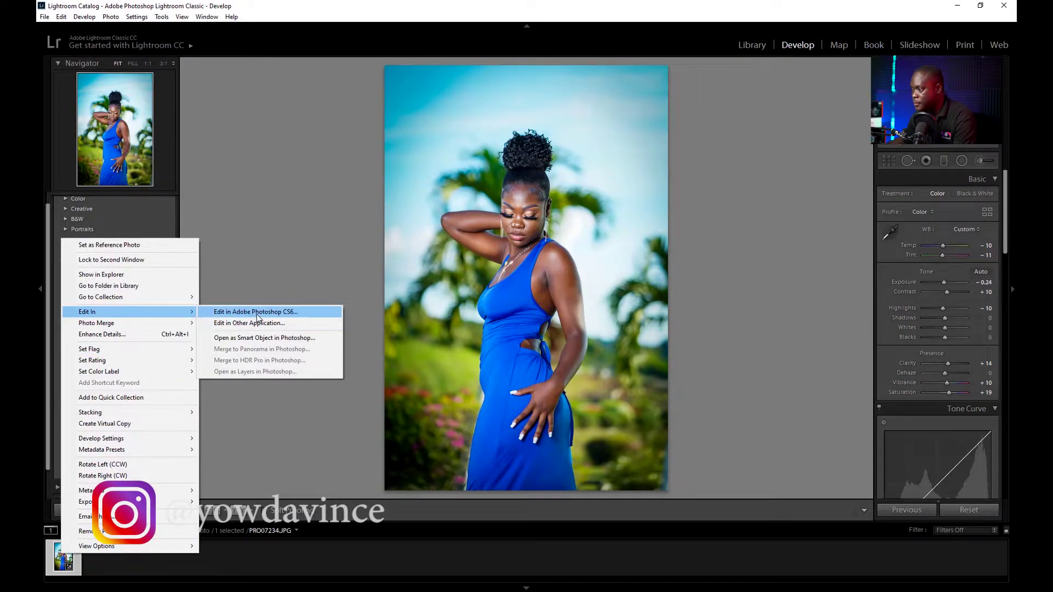
left_click(261, 312)
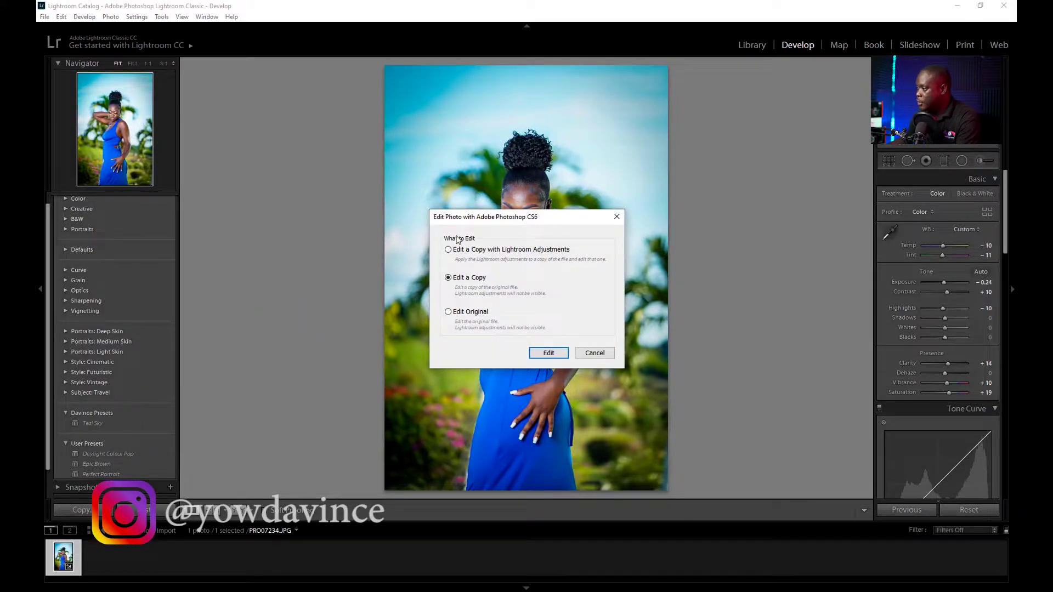
left_click(448, 250)
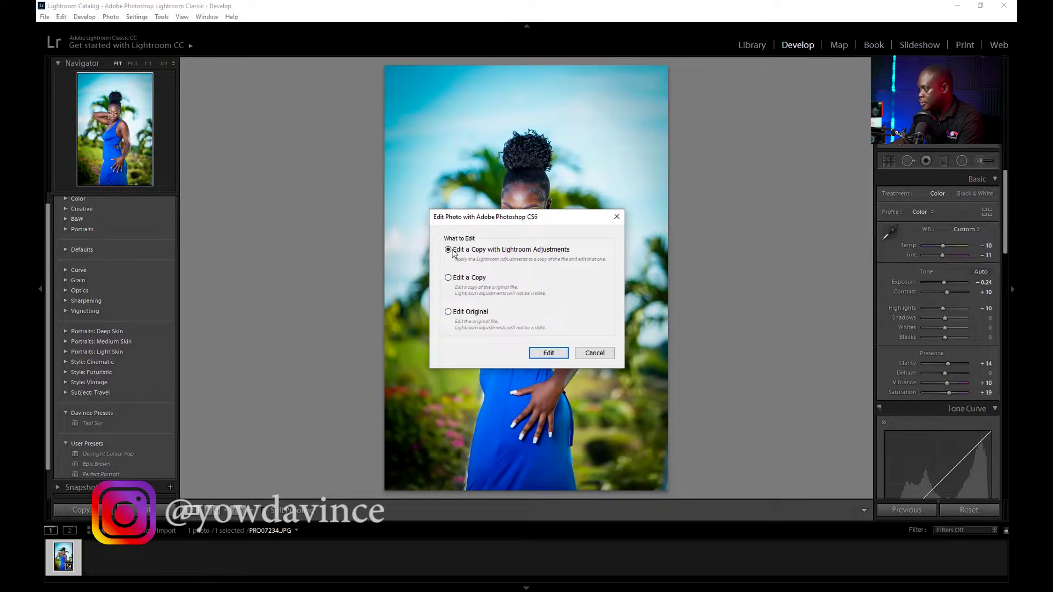
left_click(548, 353)
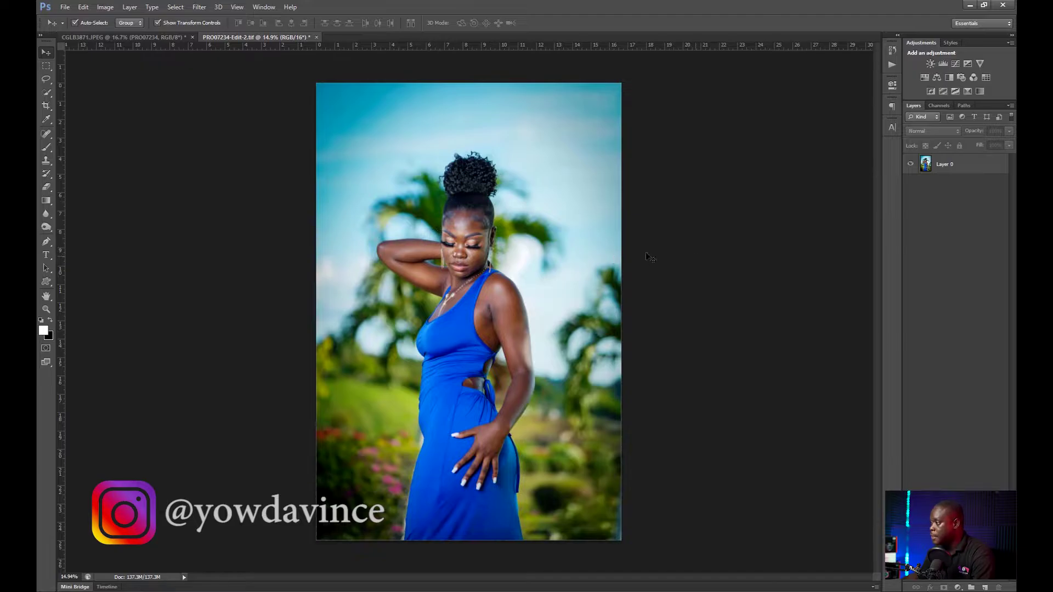
Heal blemishes on the upper forehead on Layer 0 with the content-aware Spot Healing Brush at size 40.
scroll(458, 205, "up", 3)
scroll(458, 205, "up", 5)
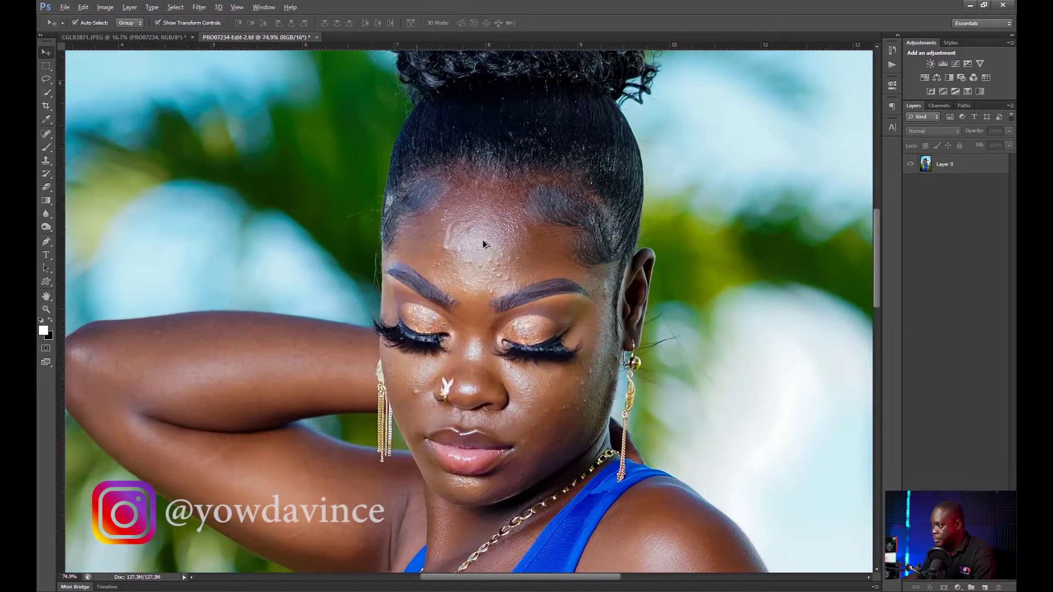
key("alt")
left_click_drag(527, 270, 473, 232)
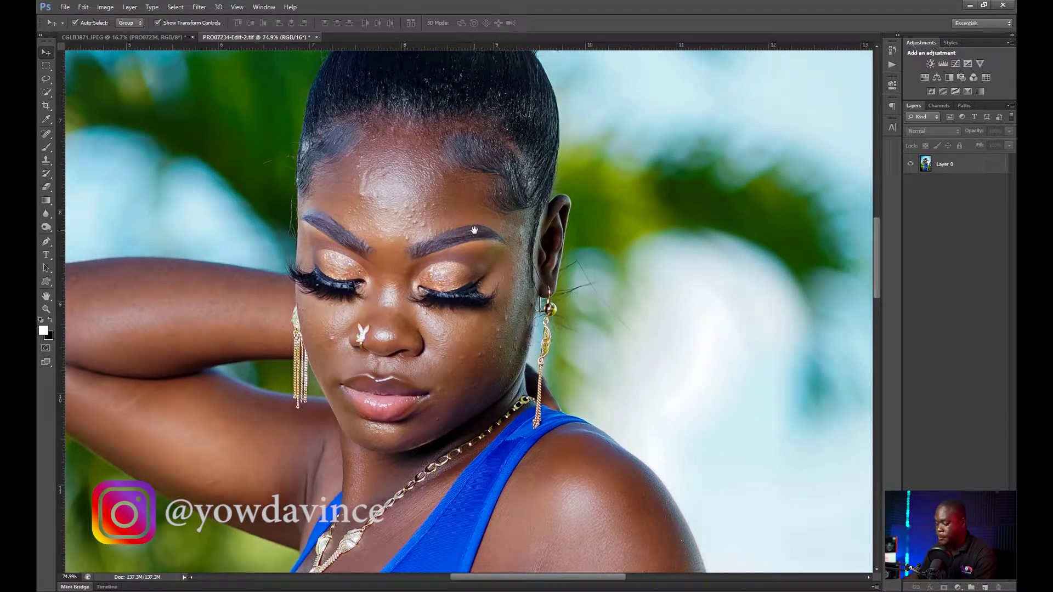
key("j")
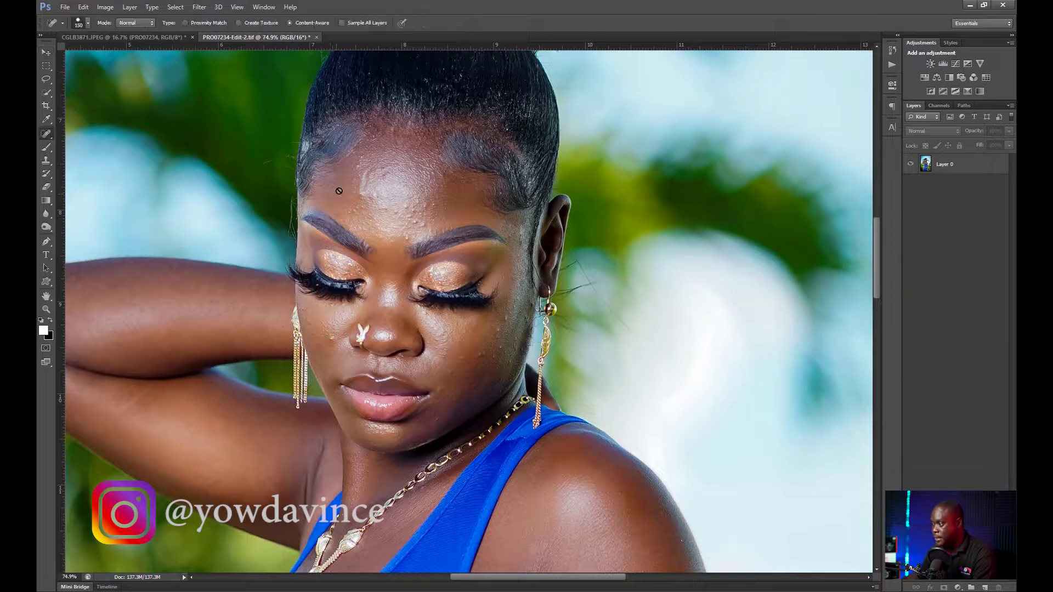
left_click(954, 164)
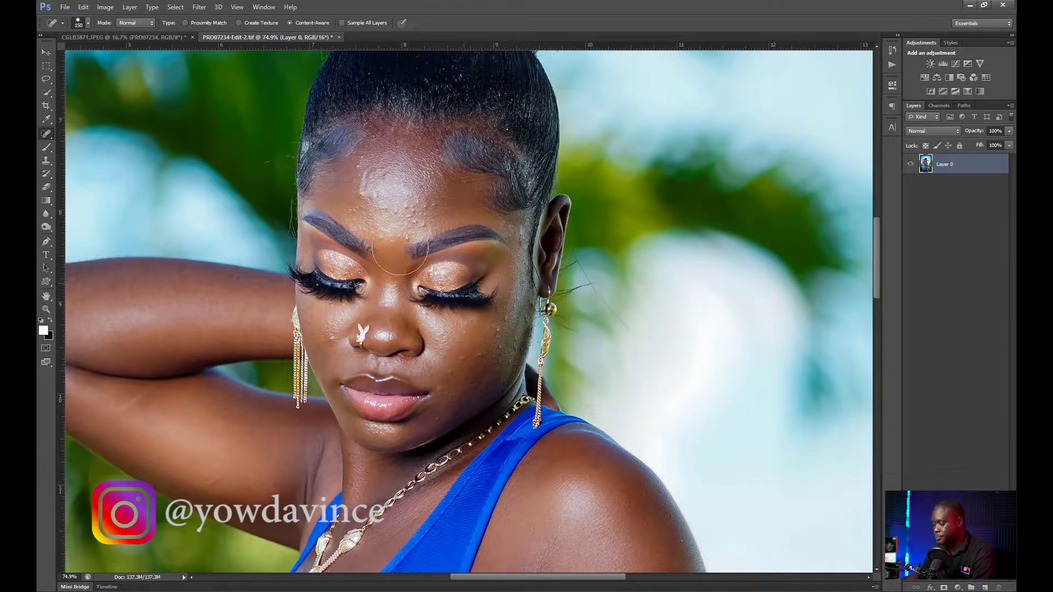
key("bracketleft")
key("bracketleft")
key("bracketleft")
key("bracketleft")
key("bracketleft")
key("bracketleft")
key("bracketleft")
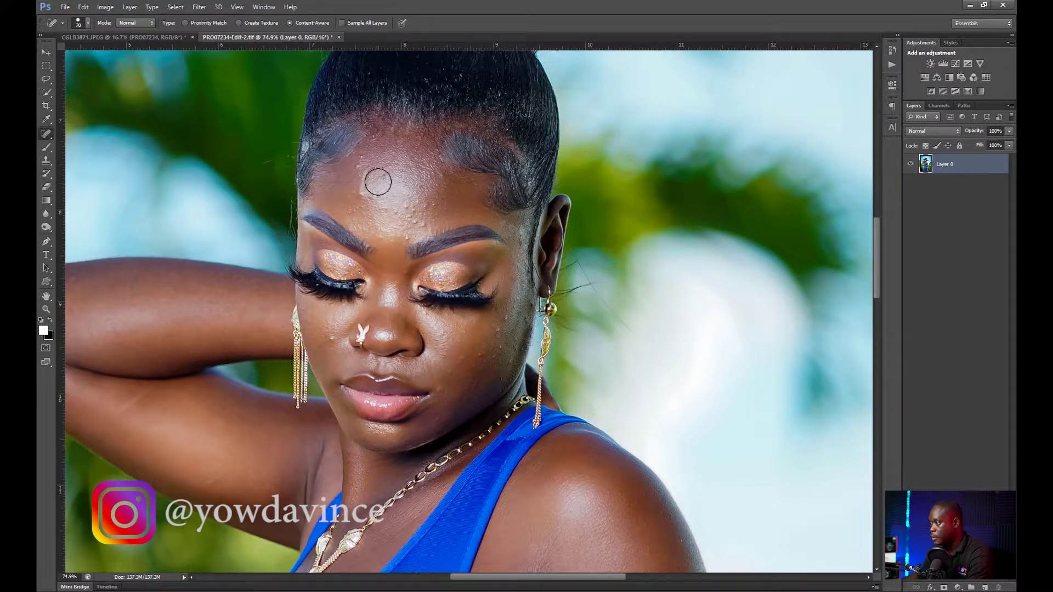
key("bracketleft")
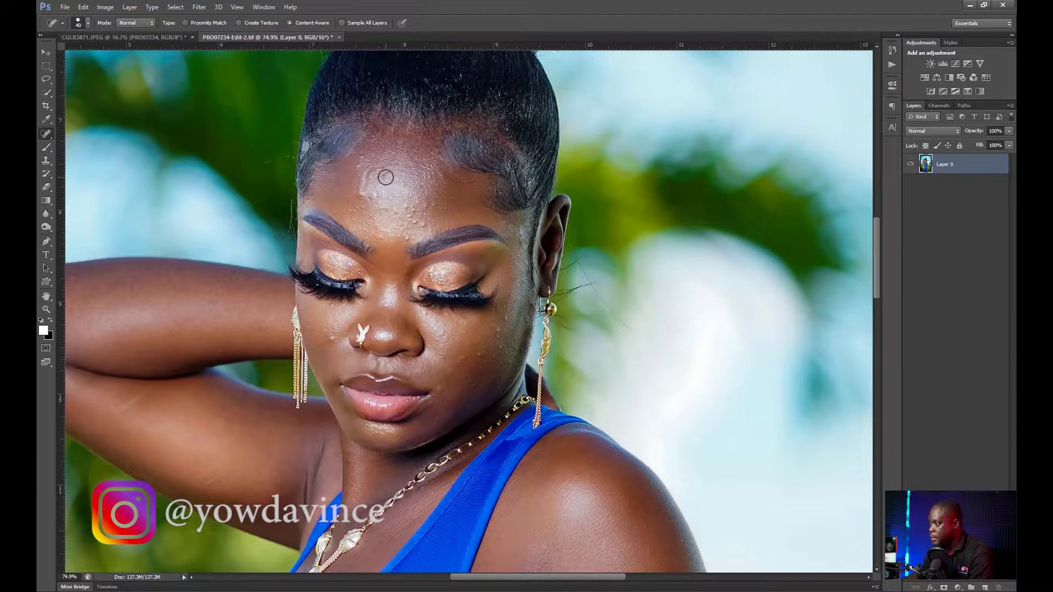
left_click_drag(366, 204, 361, 176)
left_click(360, 166)
left_click(382, 171)
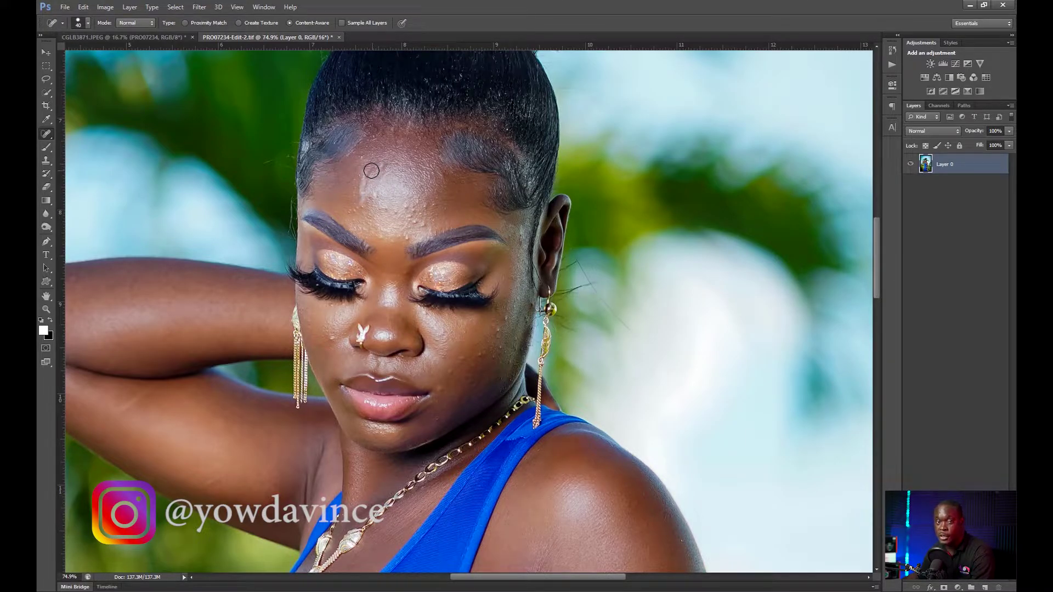
Heal the small spots above and between the eyebrows, reducing the Spot Healing Brush size to 30.
key("bracketleft")
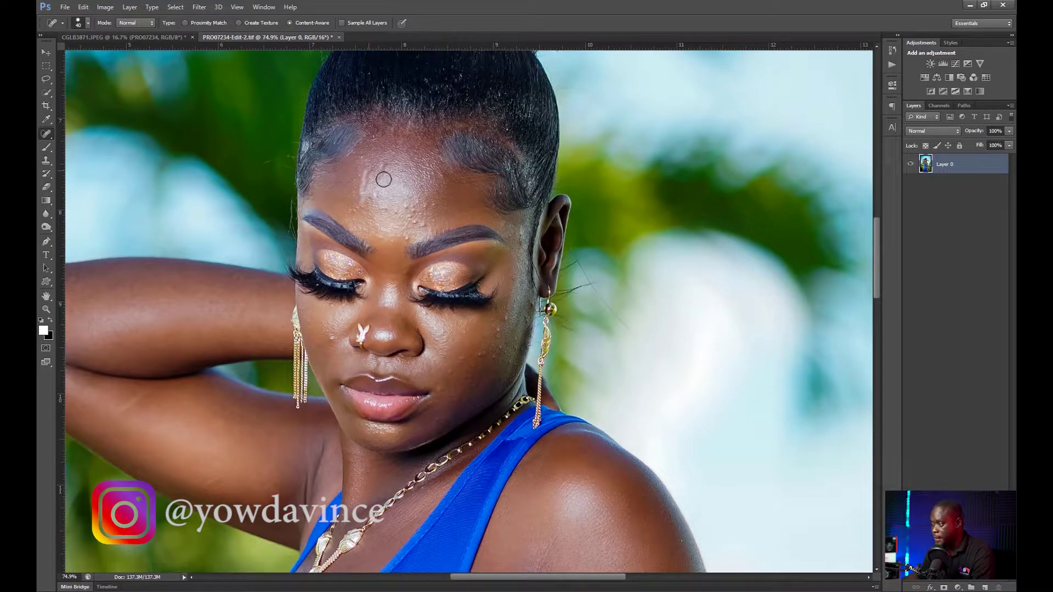
left_click(407, 234)
left_click(420, 222)
key("bracketleft")
left_click(413, 216)
left_click(411, 211)
left_click(392, 212)
left_click(431, 202)
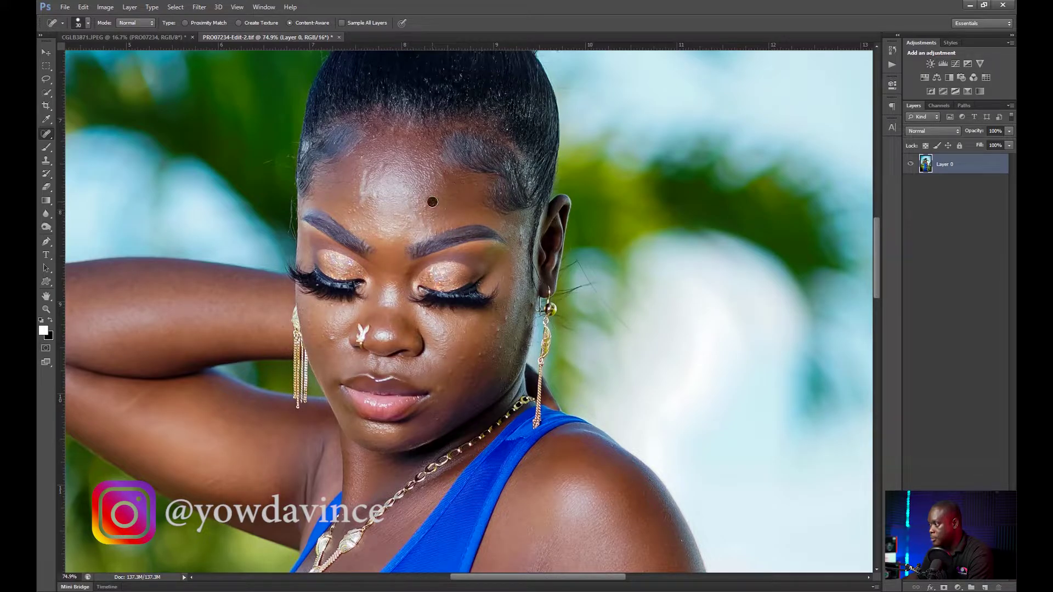
left_click(354, 201)
left_click(357, 207)
left_click(356, 202)
Heal the spots on both cheeks, along the jaw and beside the mouth and chin.
left_click(328, 339)
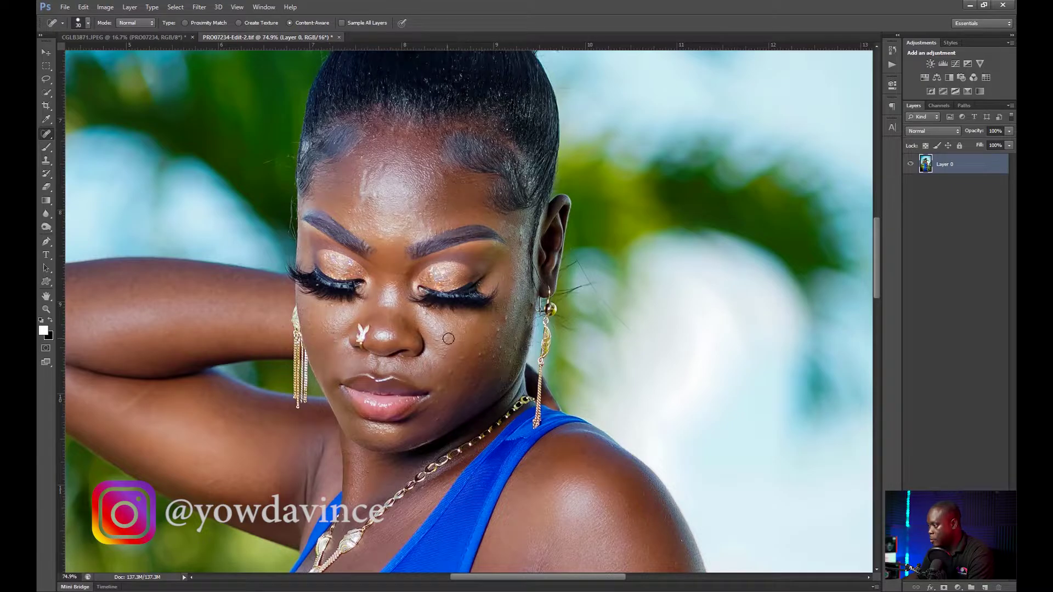
left_click(461, 357)
left_click(481, 355)
left_click(502, 328)
left_click(506, 321)
left_click(513, 344)
left_click(510, 359)
left_click(503, 348)
left_click(497, 357)
left_click(451, 371)
left_click(439, 397)
left_click(436, 421)
Heal the remaining spots on the forehead around the bright highlight.
left_click(366, 201)
left_click(368, 184)
left_click(369, 181)
left_click(382, 166)
left_click(419, 215)
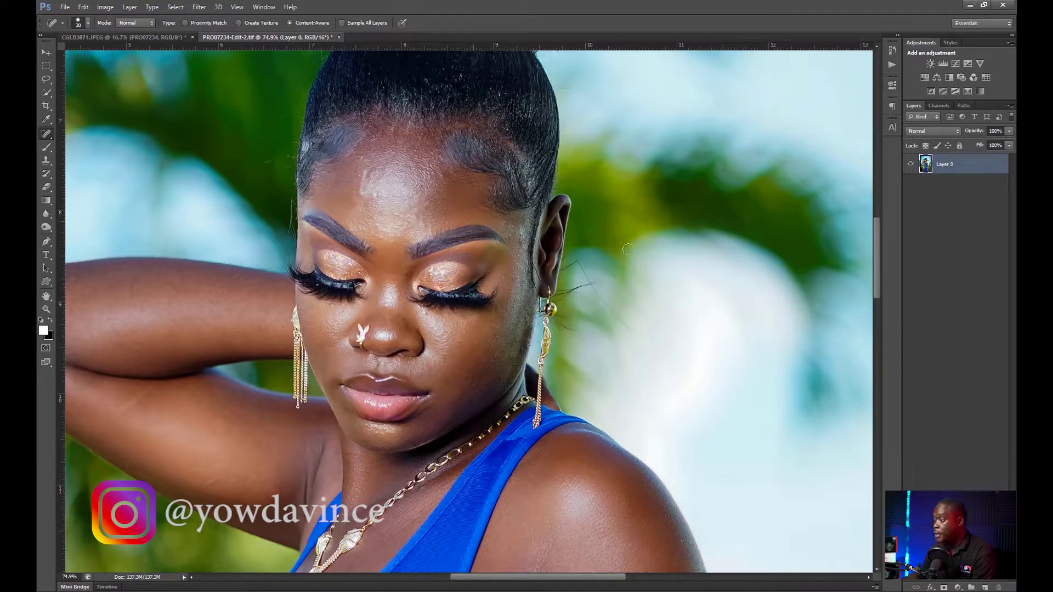
Duplicate the retouched Layer 0 and invert the colors of the copy.
key("ctrl+0")
scroll(646, 253, "up", 5)
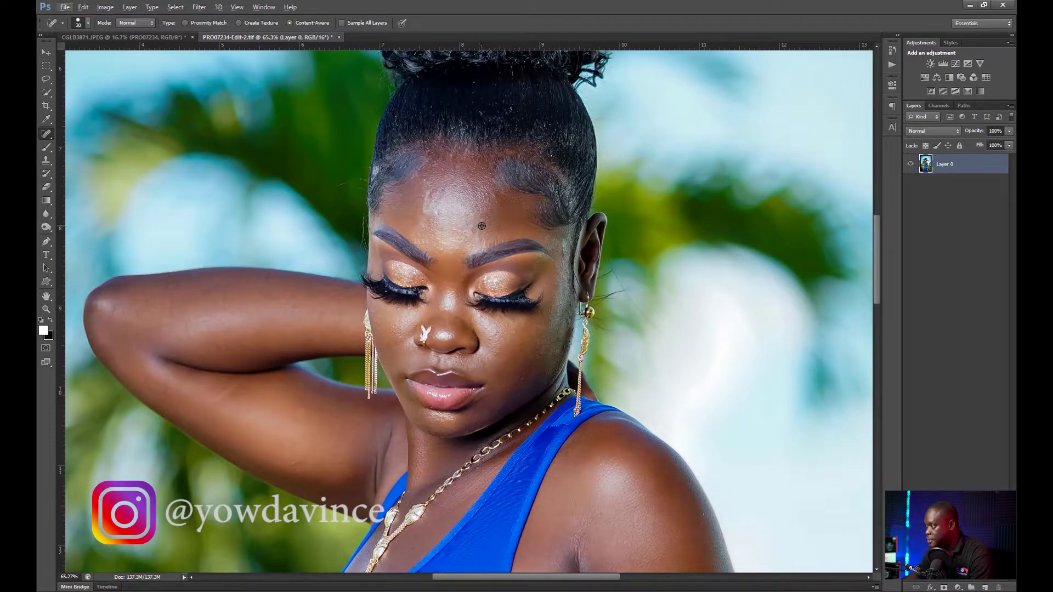
scroll(480, 236, "down", 4)
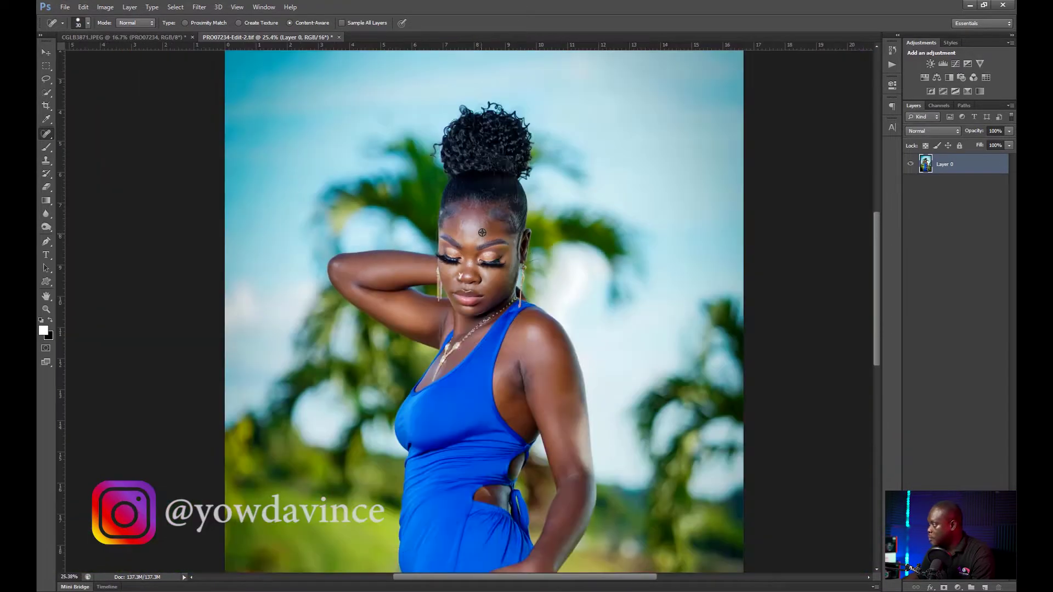
scroll(482, 232, "down", 1)
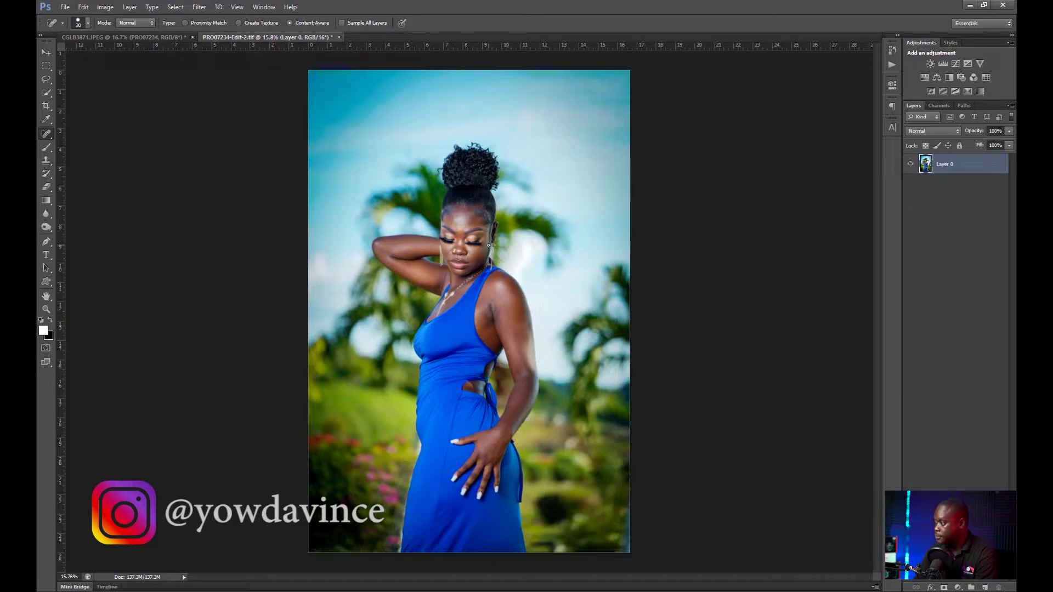
key("ctrl+j")
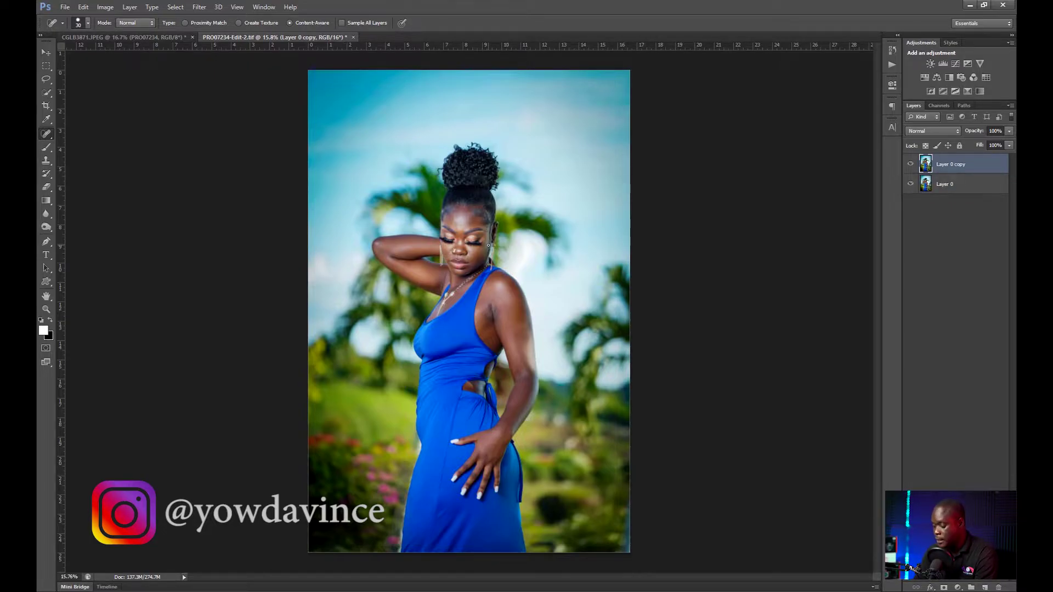
key("ctrl+i")
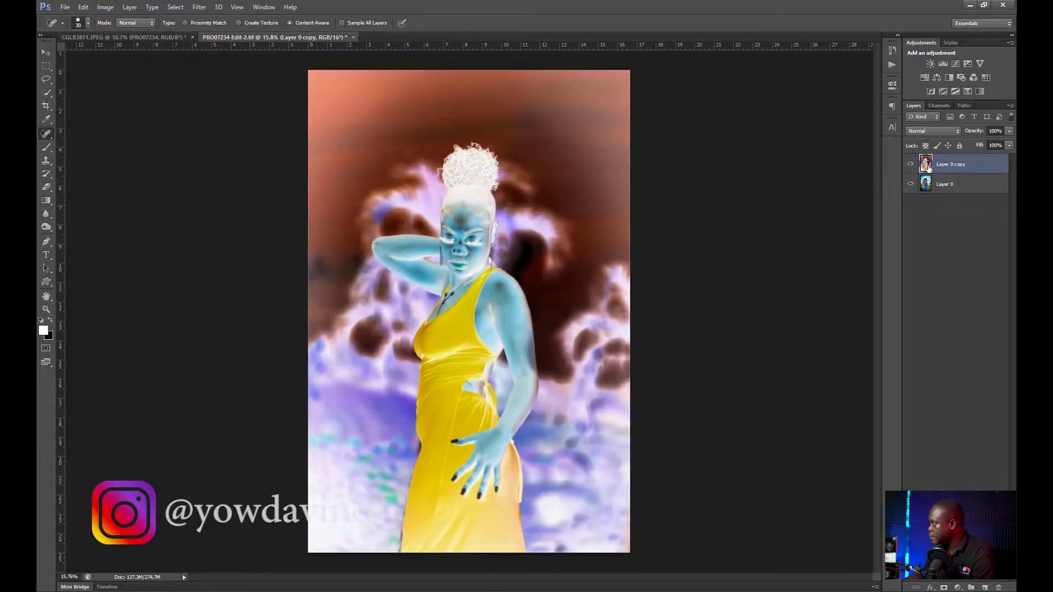
Set the inverted copy's blend mode to Vivid Light and apply a High Pass filter with a 24-pixel radius.
left_click(938, 133)
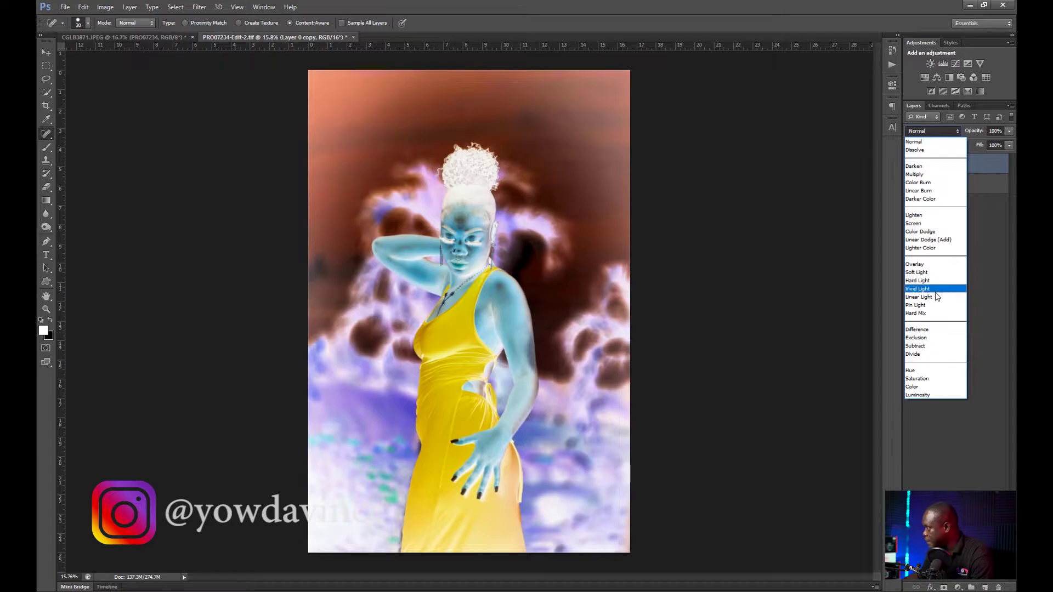
left_click(936, 289)
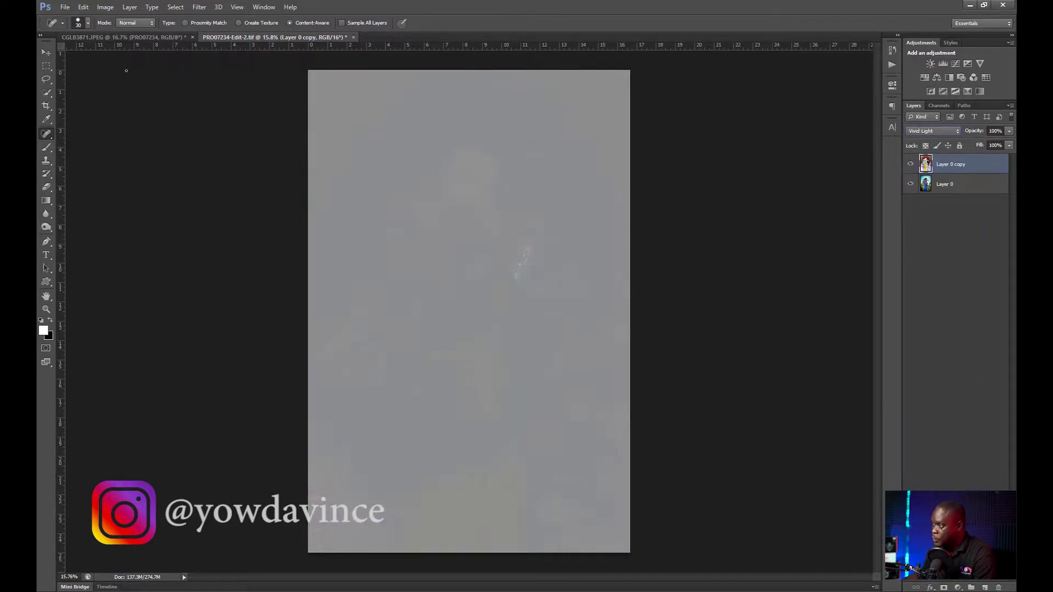
left_click(198, 8)
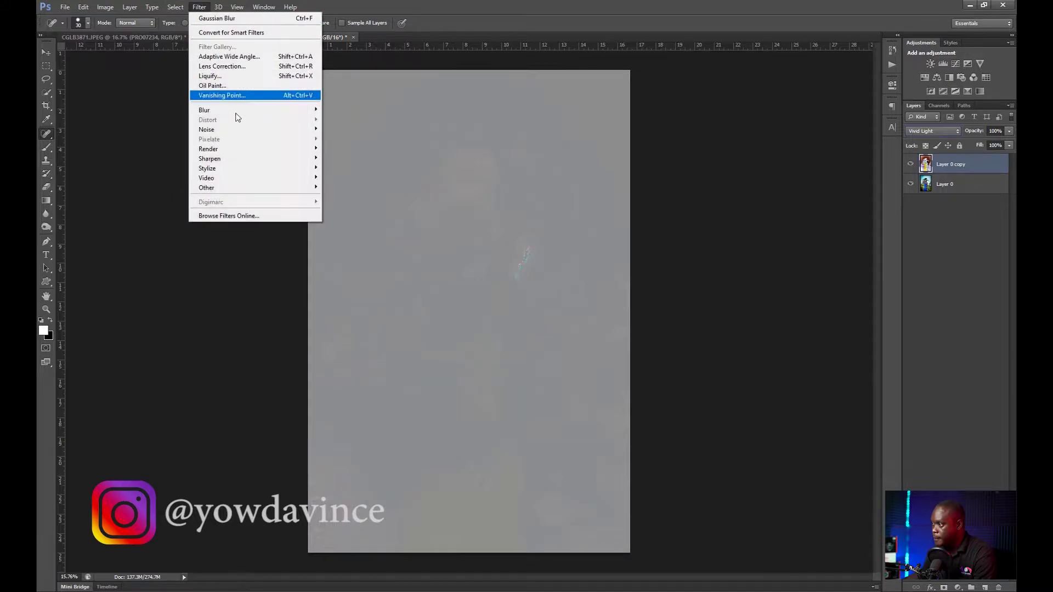
mouse_move(261, 189)
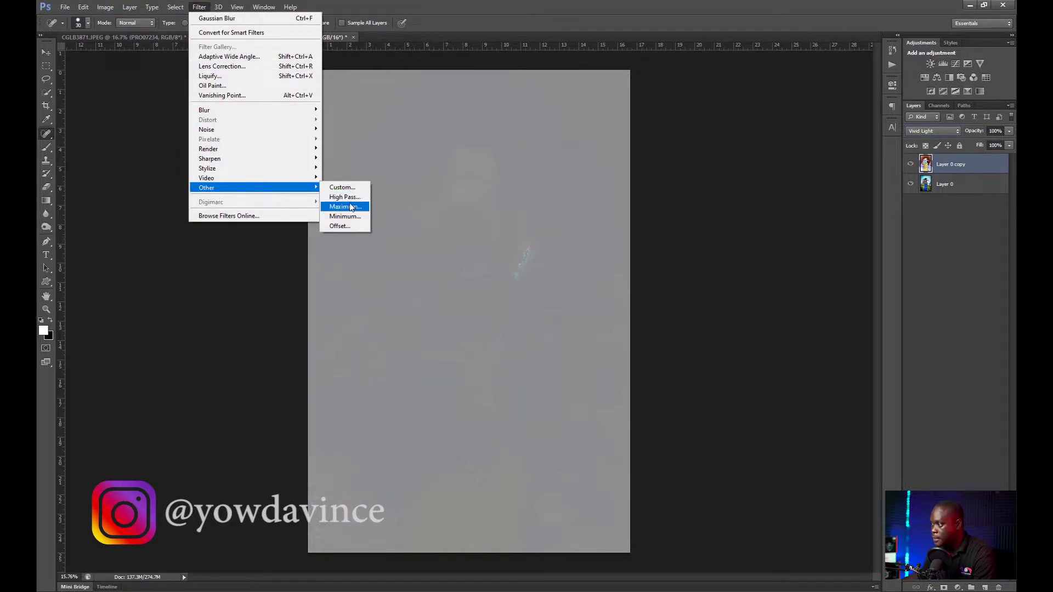
left_click(350, 199)
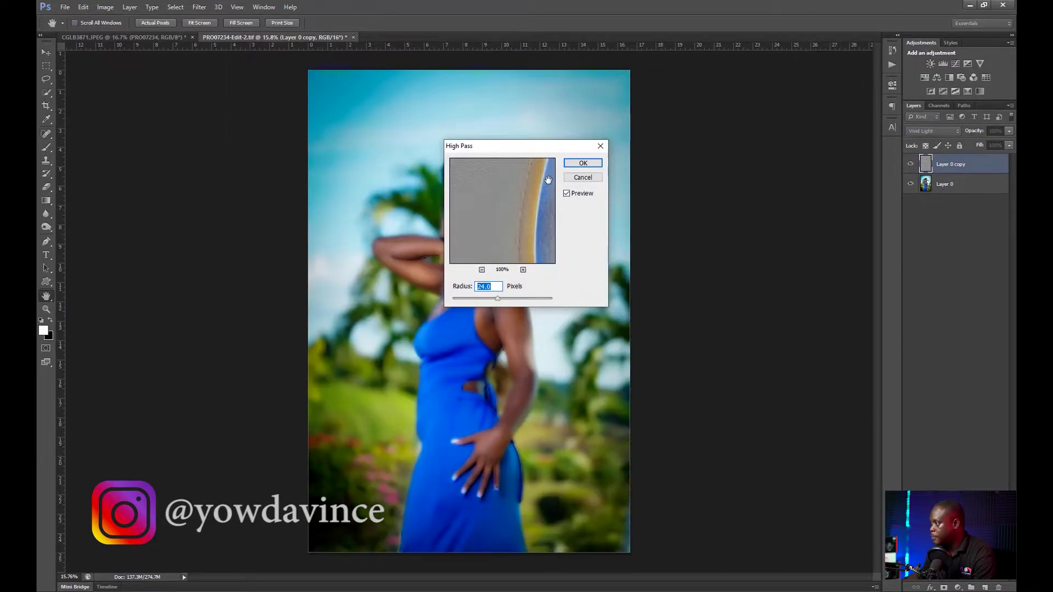
left_click(582, 164)
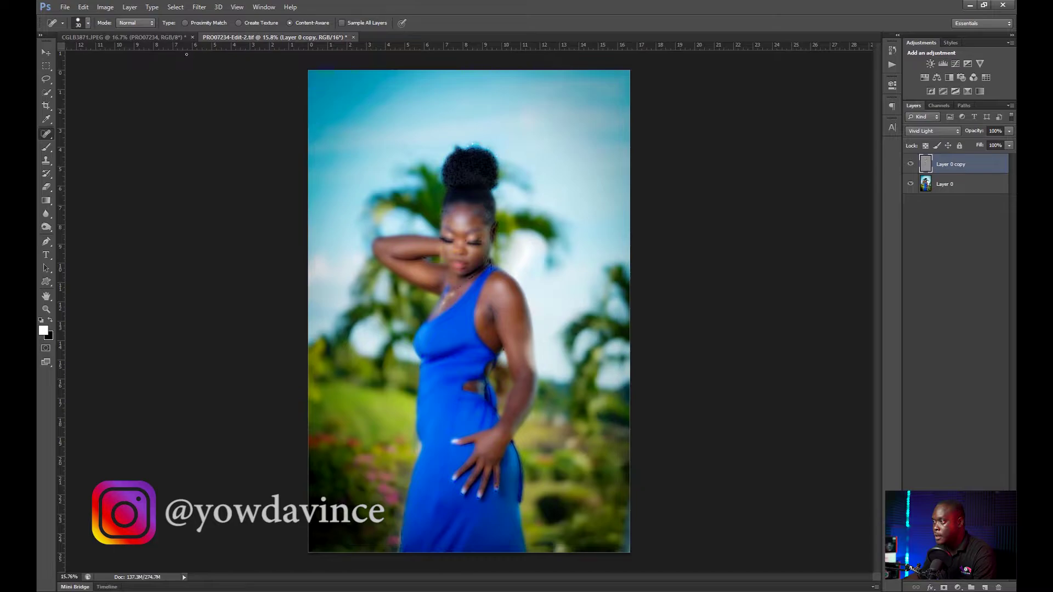
Apply a Gaussian Blur with a 3.0-pixel radius to the inverted copy and hide its effect with a black layer mask.
left_click(199, 7)
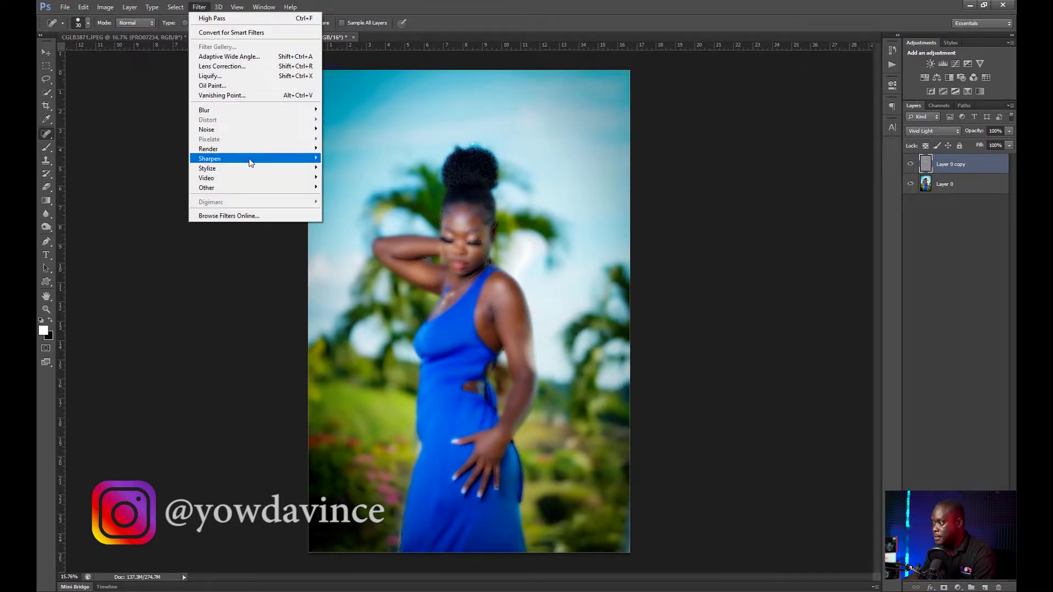
mouse_move(255, 163)
mouse_move(258, 112)
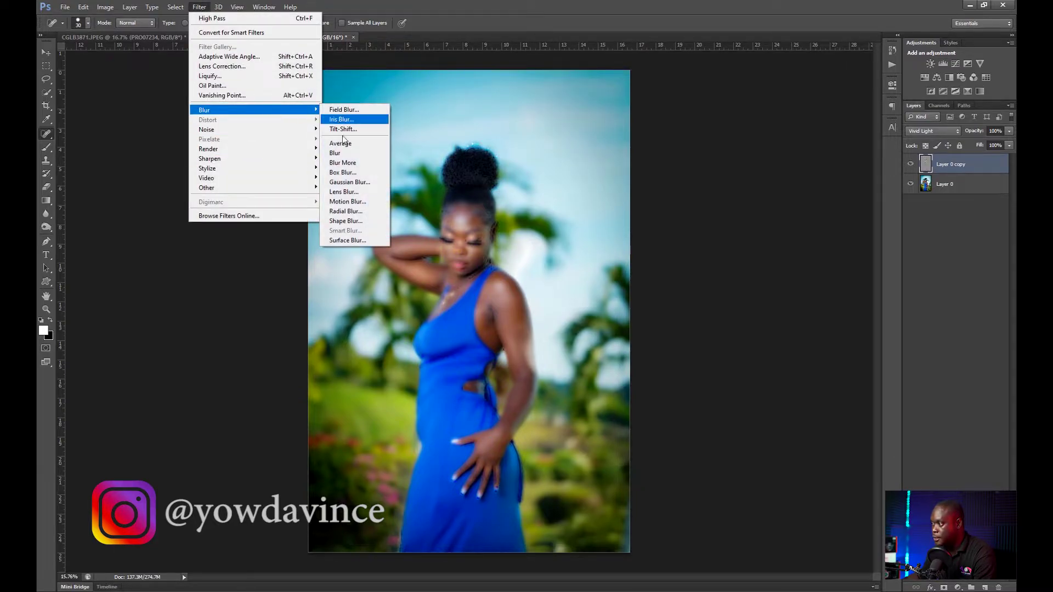
left_click(351, 182)
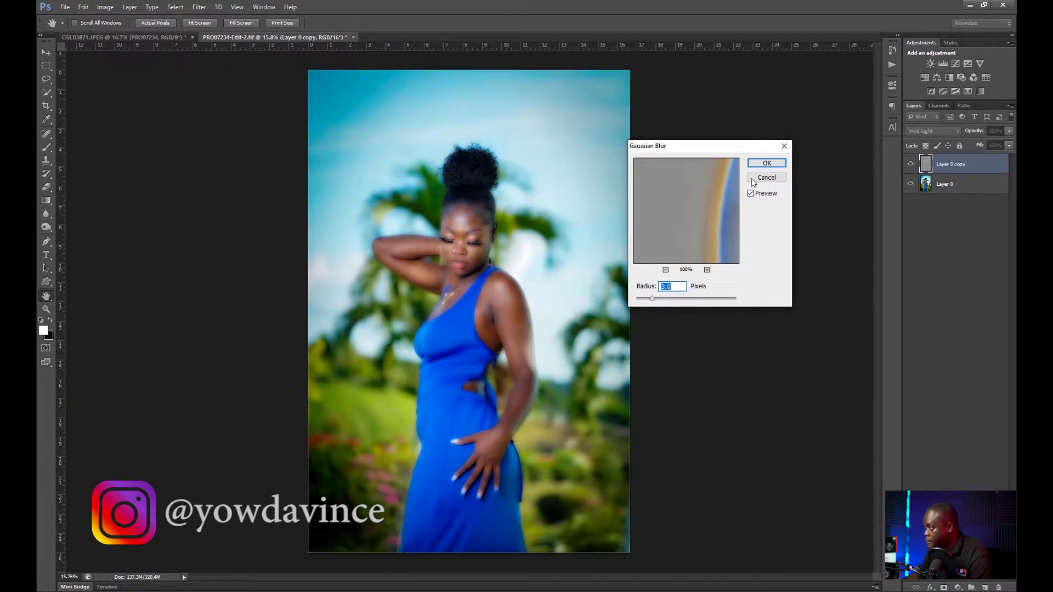
left_click(760, 165)
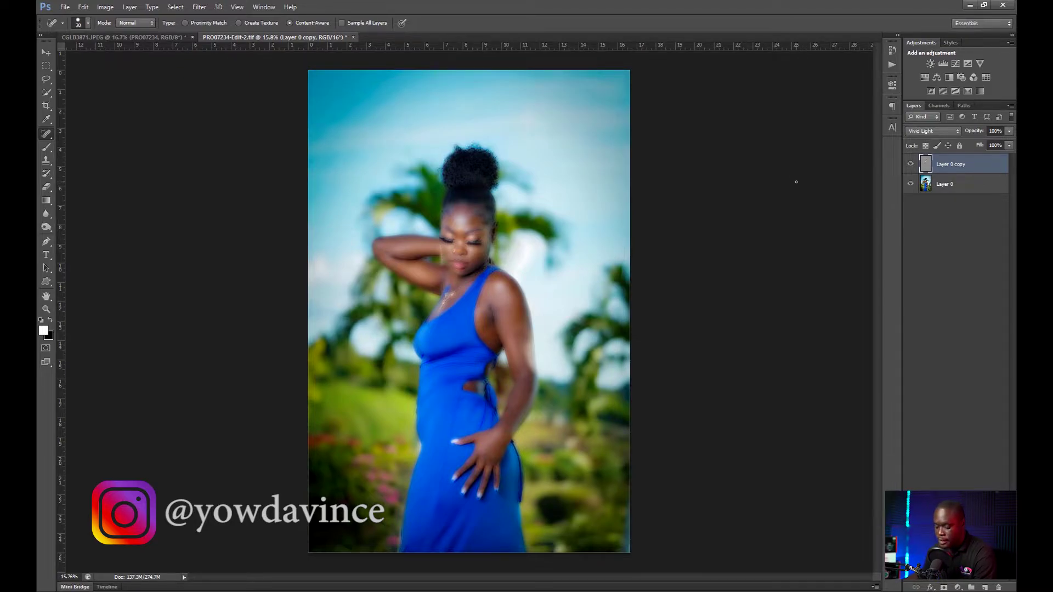
left_click(944, 588, "alt")
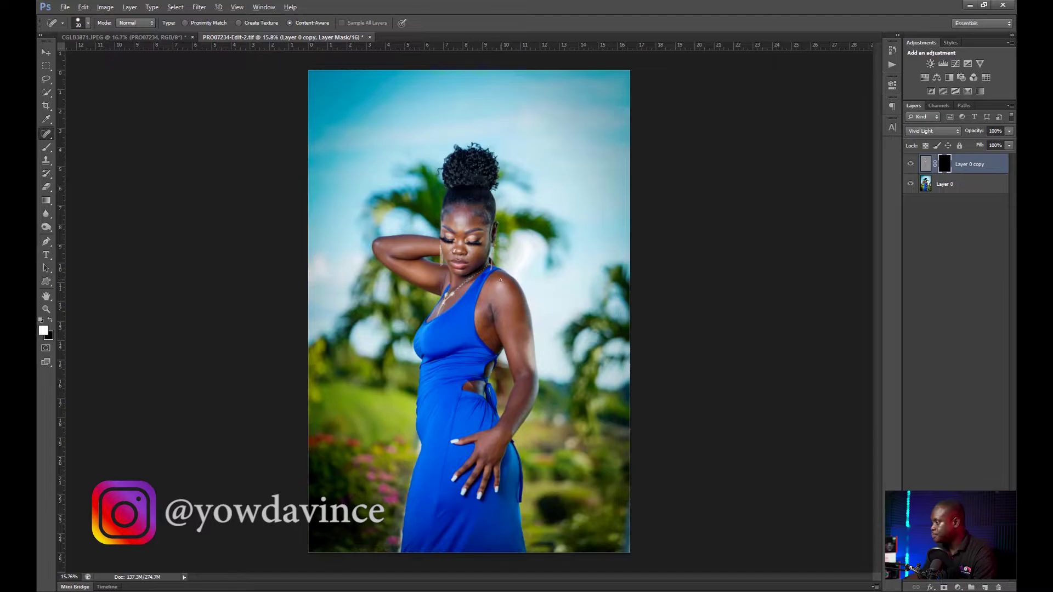
Paint white on the mask with a 200-pixel brush at 50% opacity to smooth the skin of the front shoulder and arm.
scroll(500, 280, "up", 4)
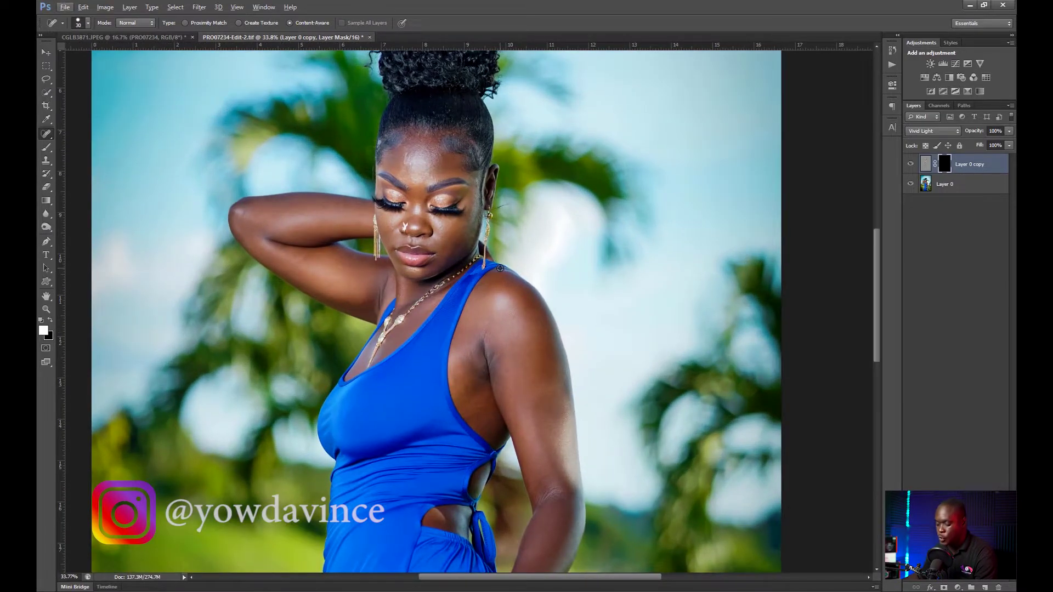
key("b")
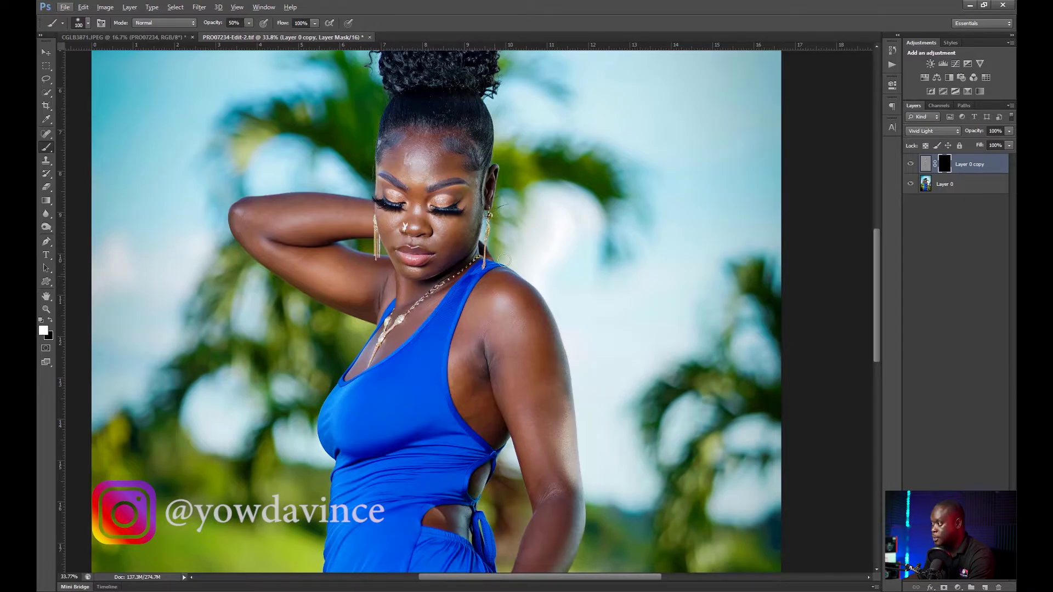
key("bracketright")
key("bracketright")
key("bracketright")
key("bracketright")
key("bracketleft")
mouse_move(525, 355)
left_mouse_down()
mouse_move(532, 329)
mouse_move(540, 369)
mouse_move(515, 313)
mouse_move(503, 317)
left_mouse_up()
key("bracketleft")
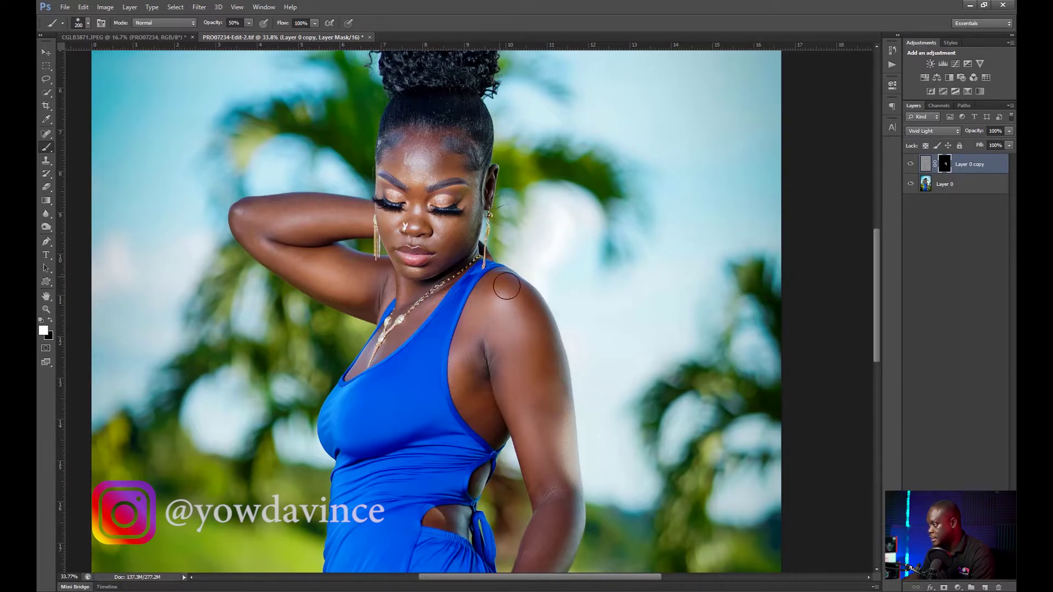
scroll(529, 369, "down", 5)
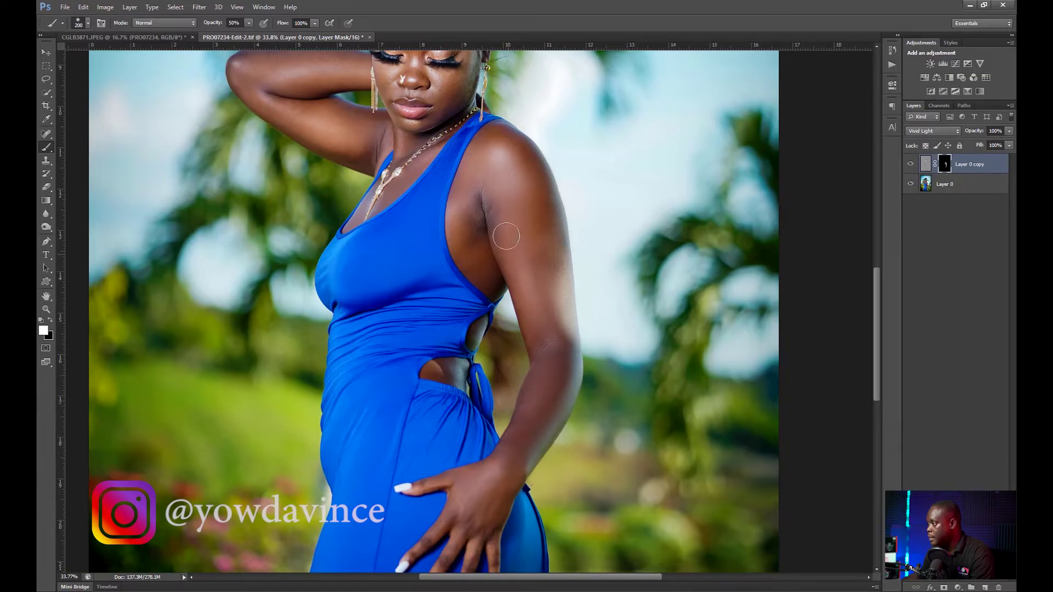
Smooth the skin on the chest and neck around the necklace by painting the mask with a brush reduced to 90 and 60 pixels.
scroll(289, 193, "up", 3)
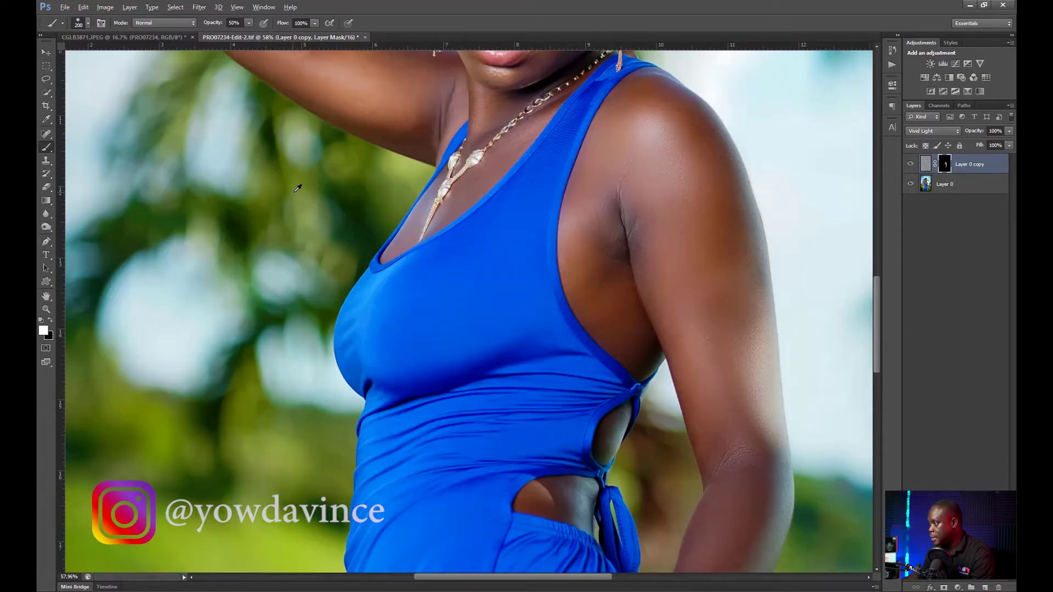
scroll(296, 190, "up", 1)
left_click_drag(562, 156, 457, 305)
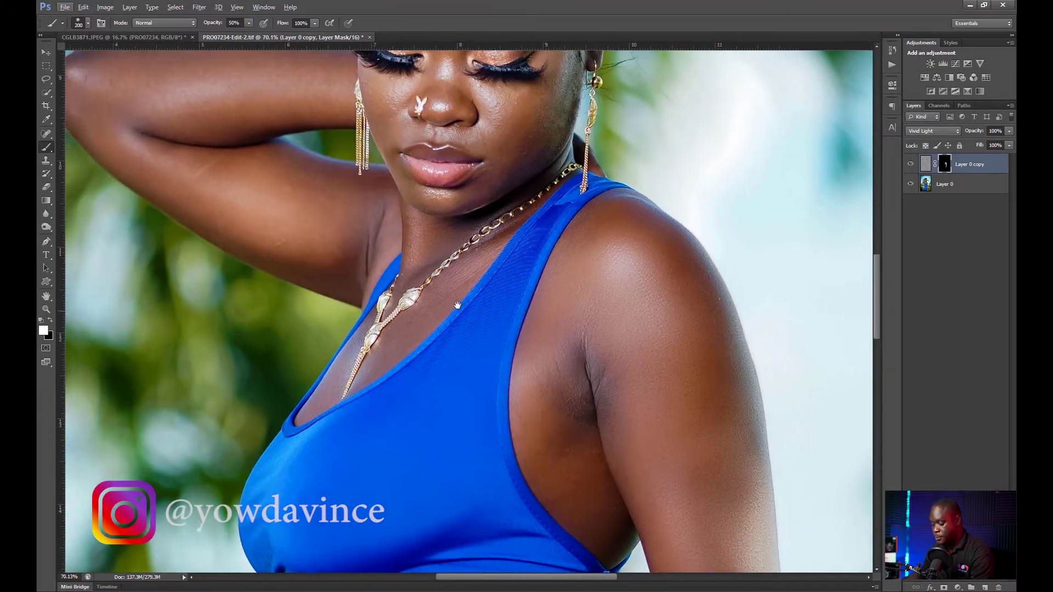
key("bracketleft")
key("bracketleft")
key("bracketleft")
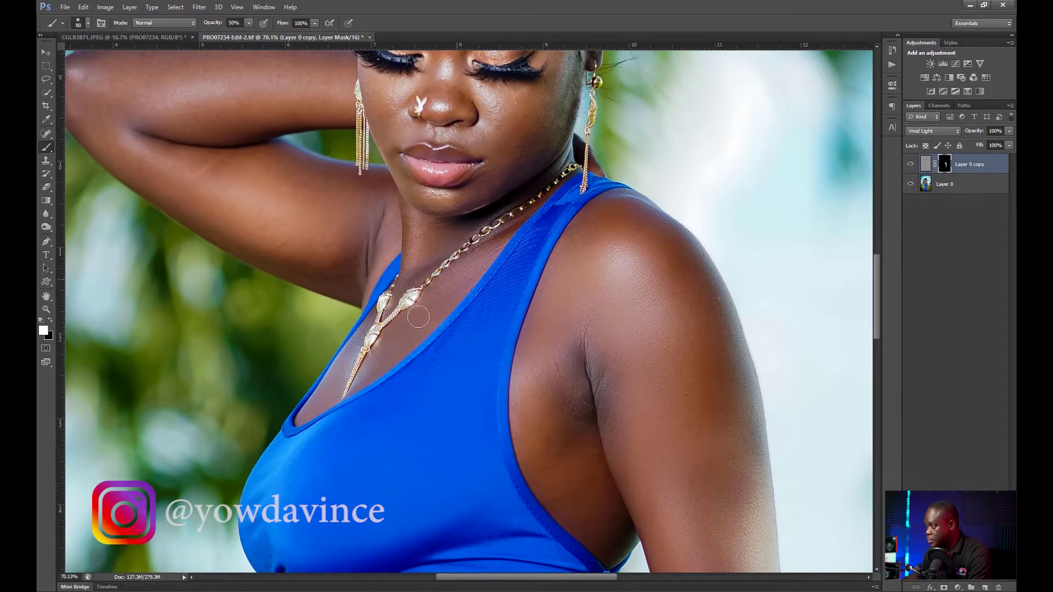
key("bracketleft")
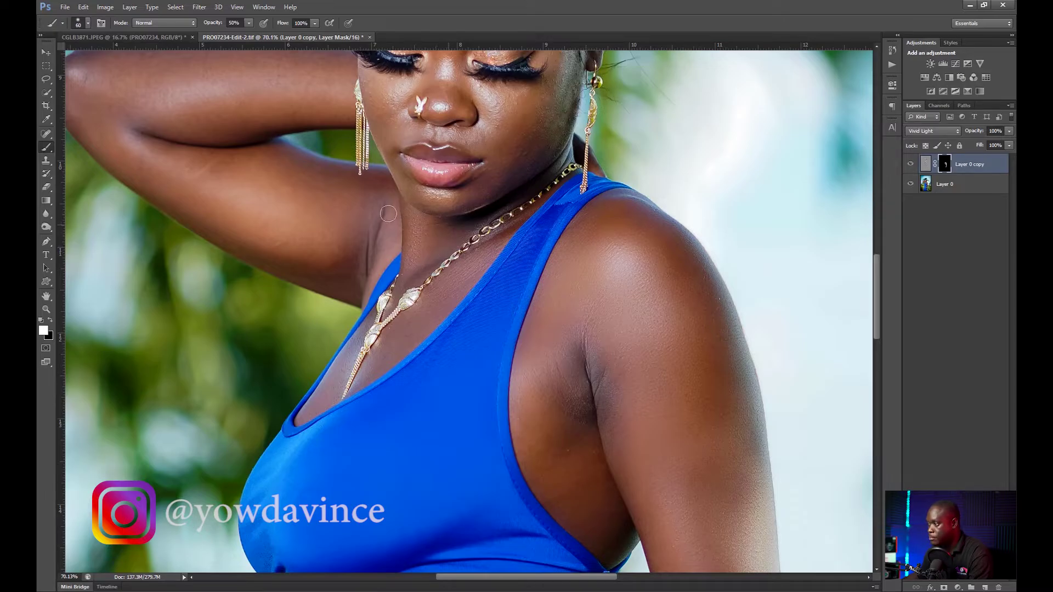
Smooth the skin of the raised arm by painting the mask with a 125-pixel brush.
mouse_move(204, 159)
left_mouse_down()
mouse_move(356, 275)
mouse_move(382, 263)
left_mouse_up()
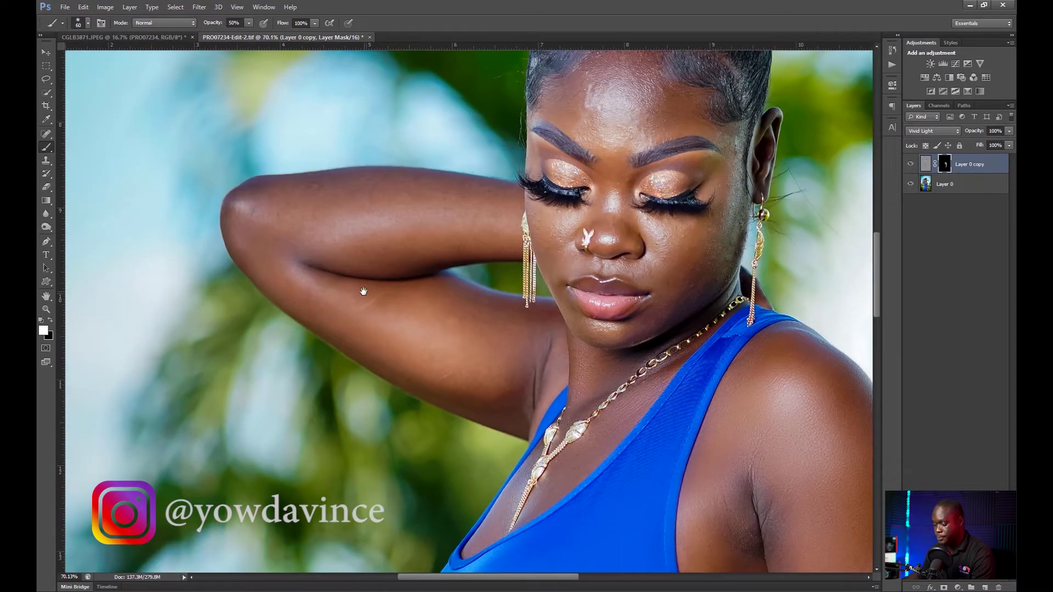
key("bracketright")
key("bracketright")
key("bracketright")
key("bracketright")
key("bracketright")
Smooth the facial skin by painting the mask with 60- and 100-pixel brushes, avoiding the eyes, brows and lips.
left_click_drag(481, 213, 305, 295)
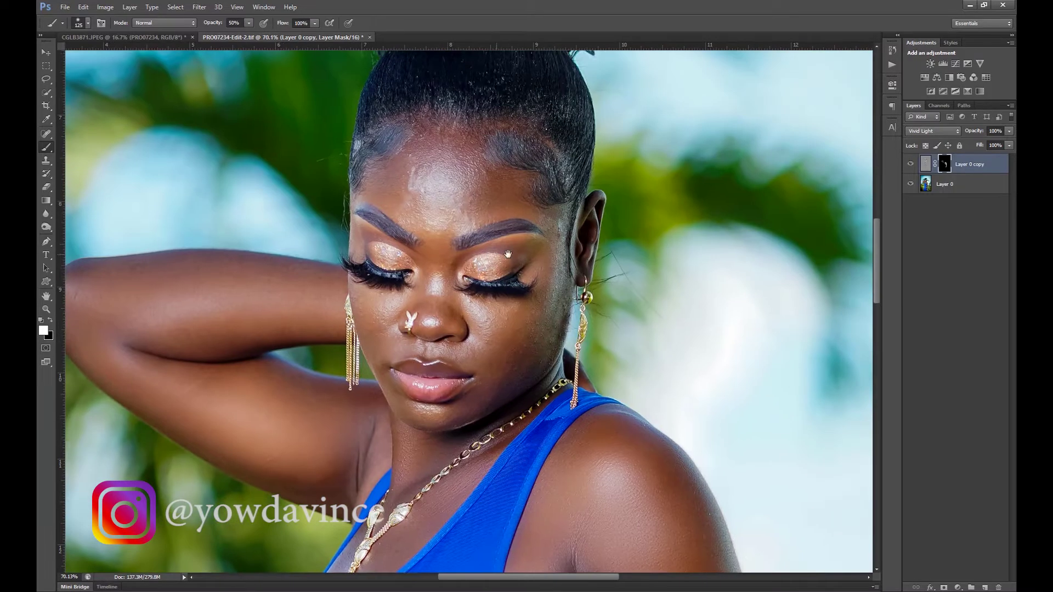
key("bracketleft")
key("bracketleft")
key("bracketleft")
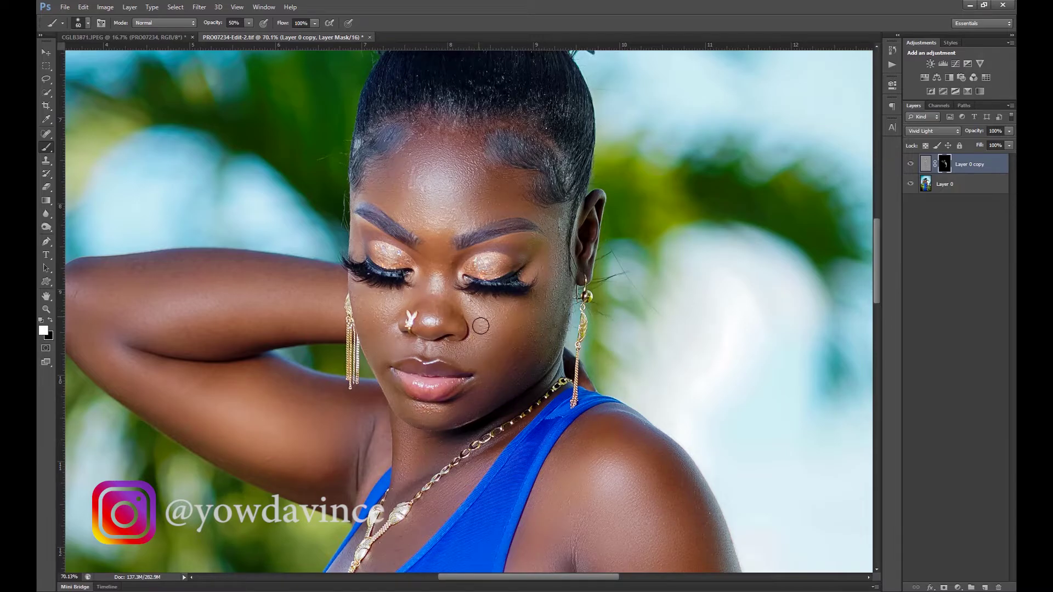
key("bracketright")
Compare the portrait with and without the skin smoothing by toggling the visibility of Layer 0 copy.
key("ctrl+0")
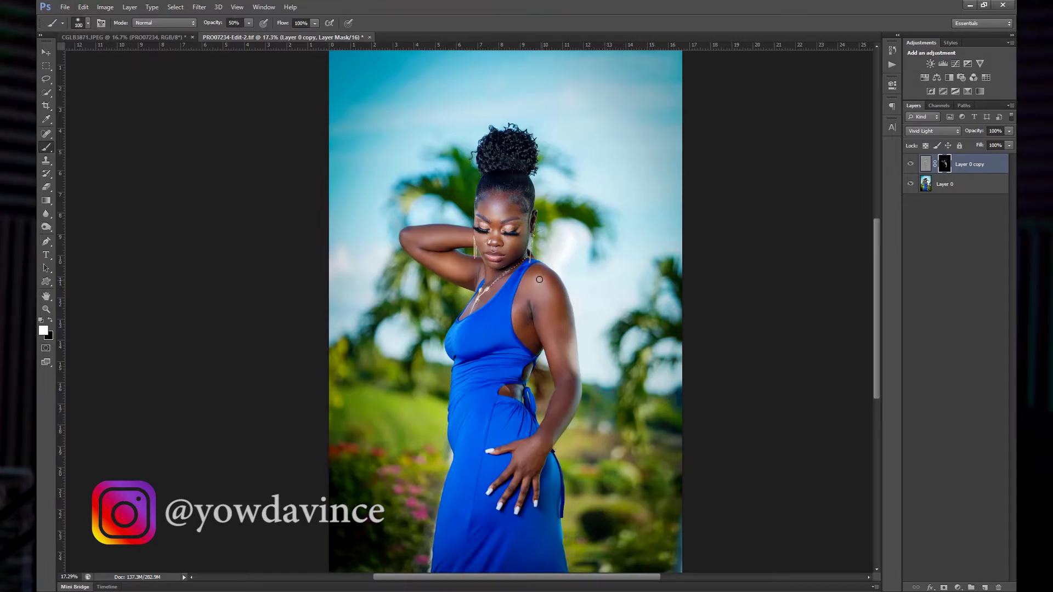
key("v")
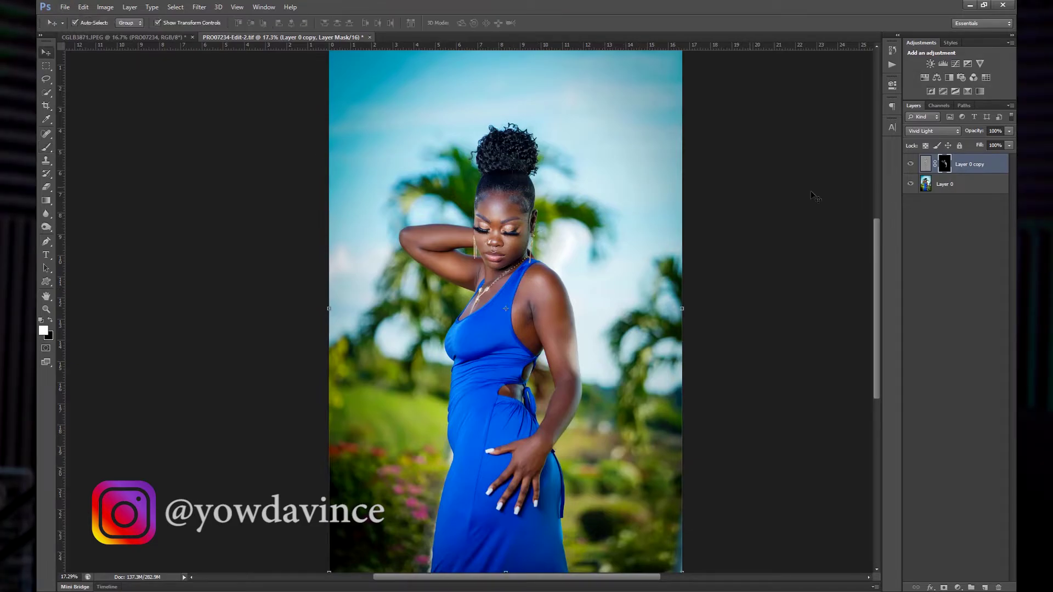
left_click(971, 185)
left_click(981, 169)
scroll(434, 242, "up", 2)
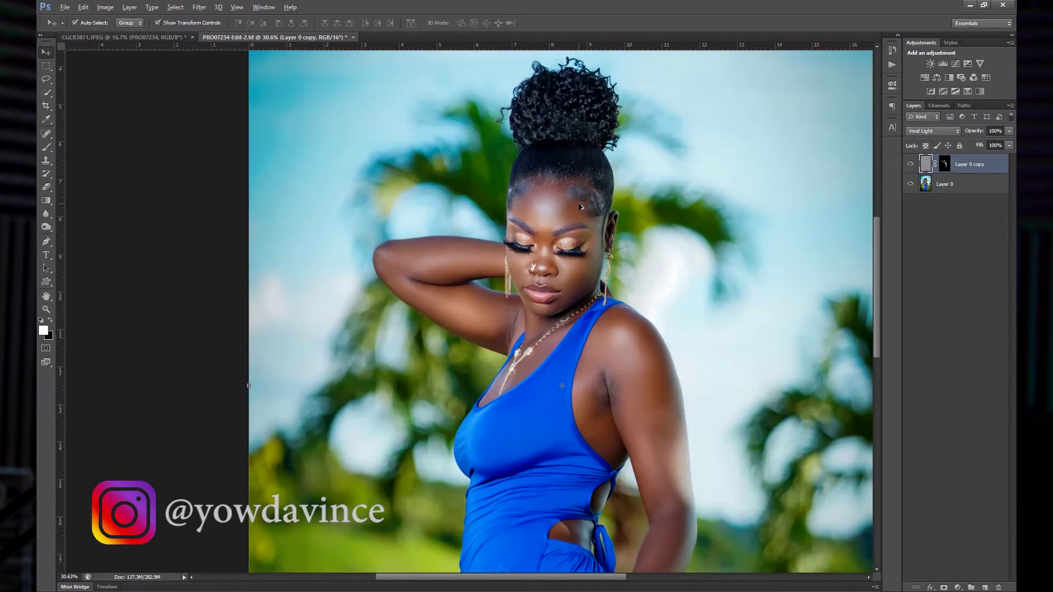
scroll(580, 207, "up", 2)
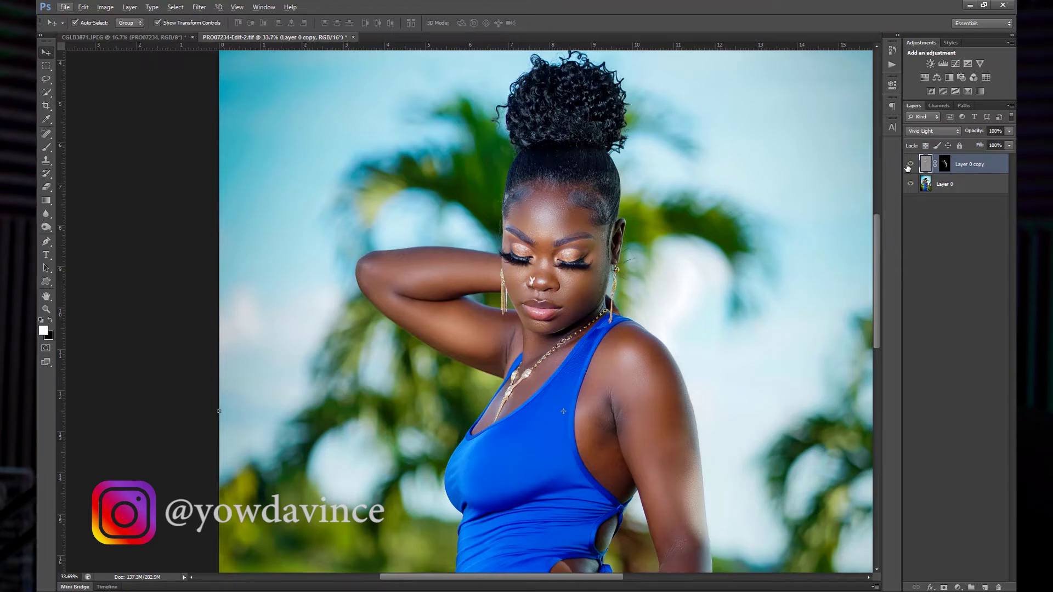
left_click(909, 165)
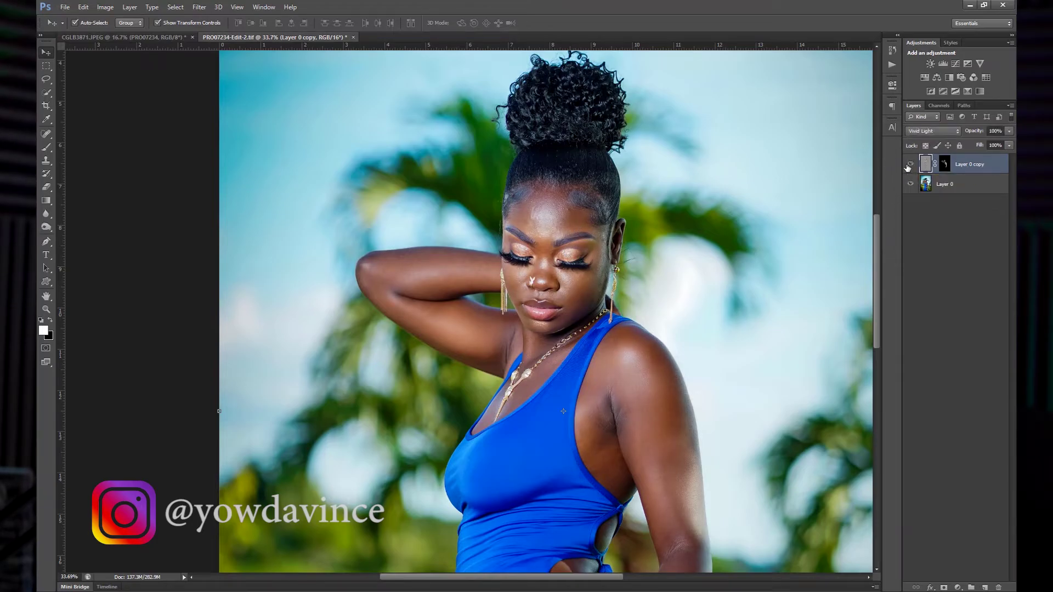
left_click(908, 164)
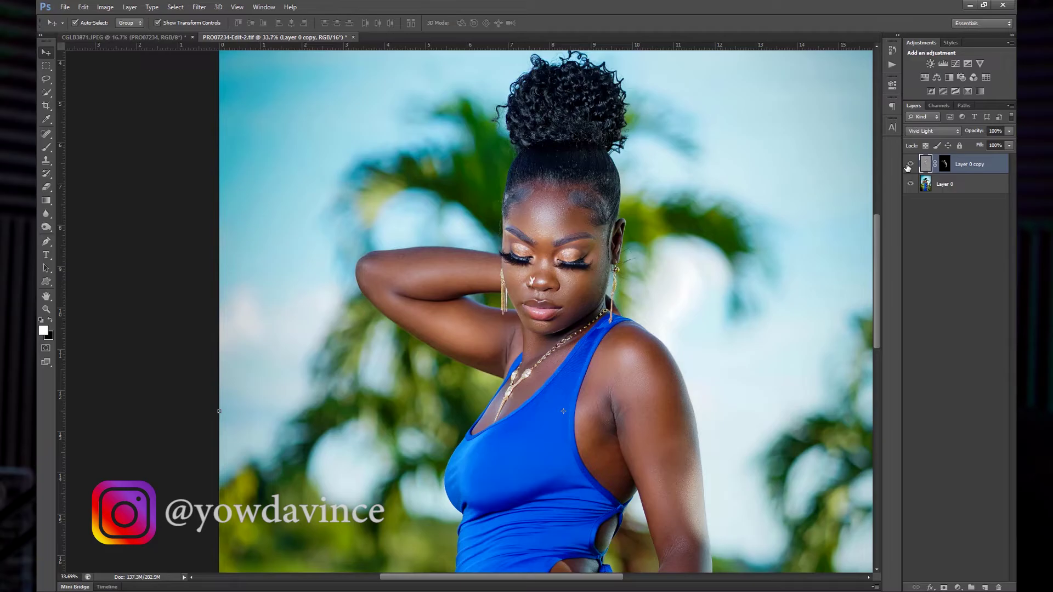
left_click(908, 165)
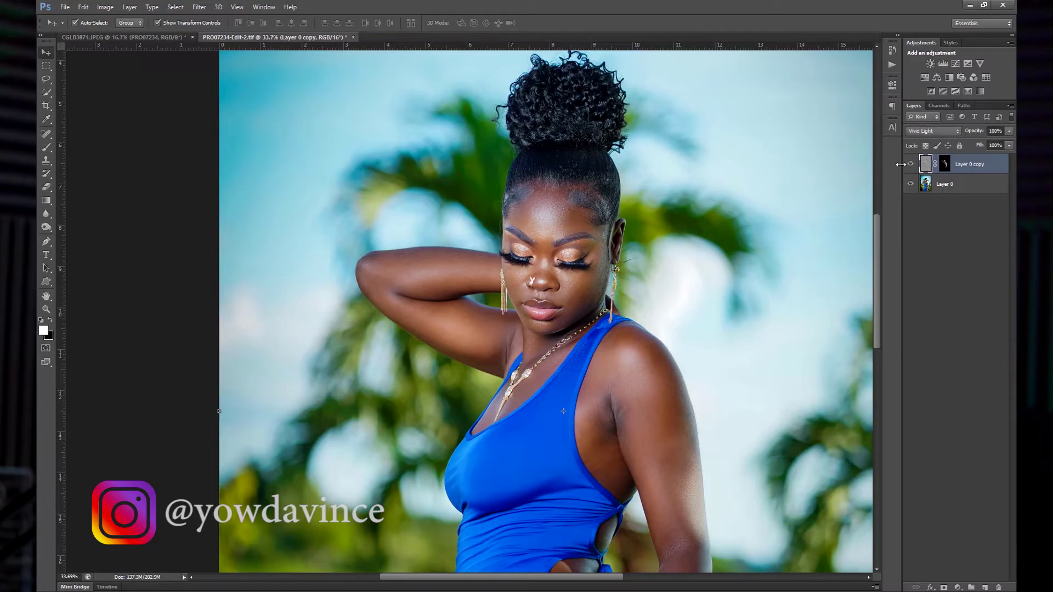